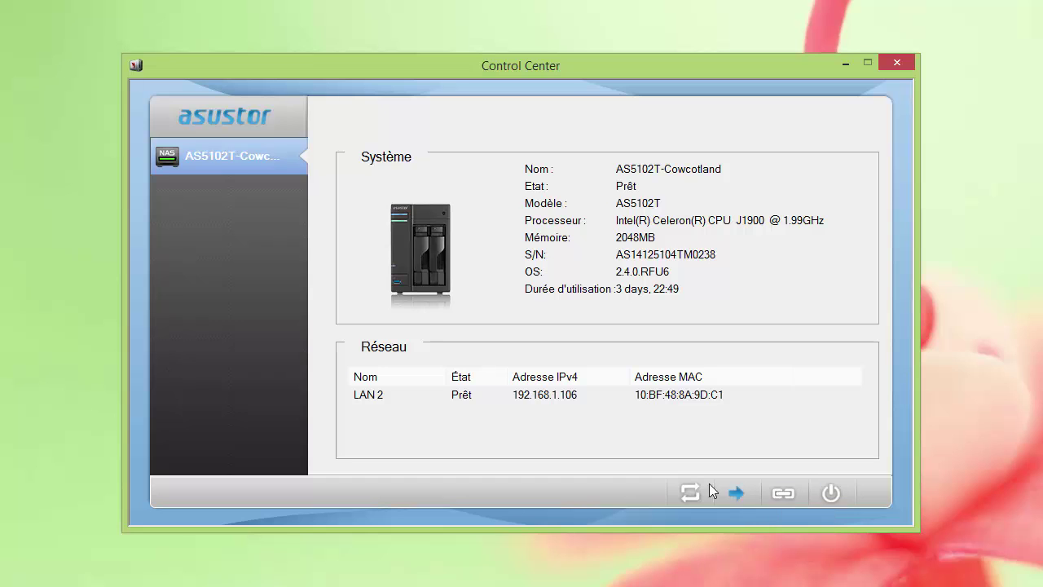
# - Connect to the detected AS5102T-Cowcotland NAS to open its web portal in the browser
pyautogui.click(736, 493)
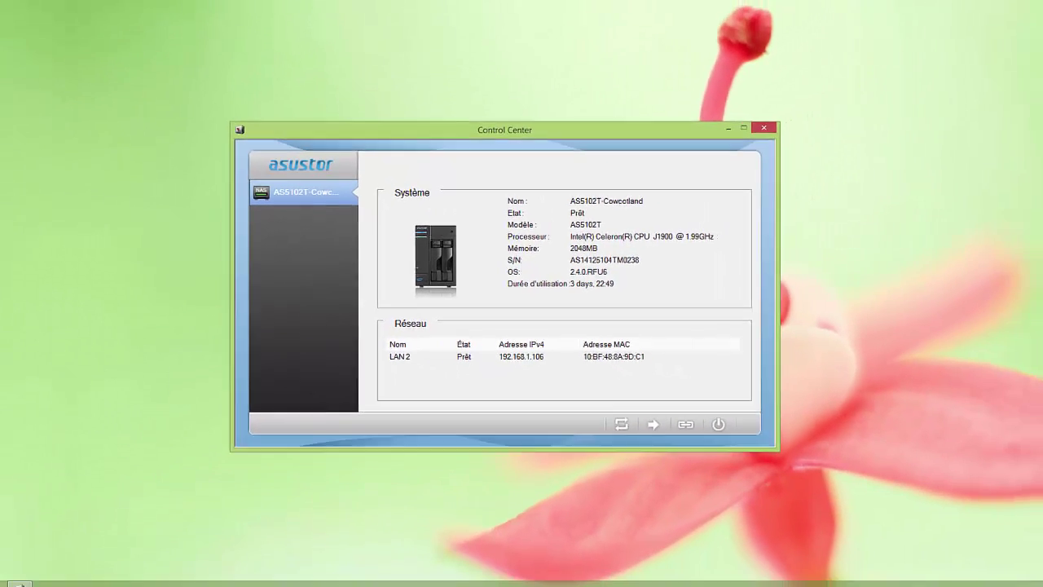
# - Maximize the browser, sign in with the admin username and password, and move the welcome guide aside
pyautogui.moveTo(980, 248); pyautogui.dragTo(534, 1)
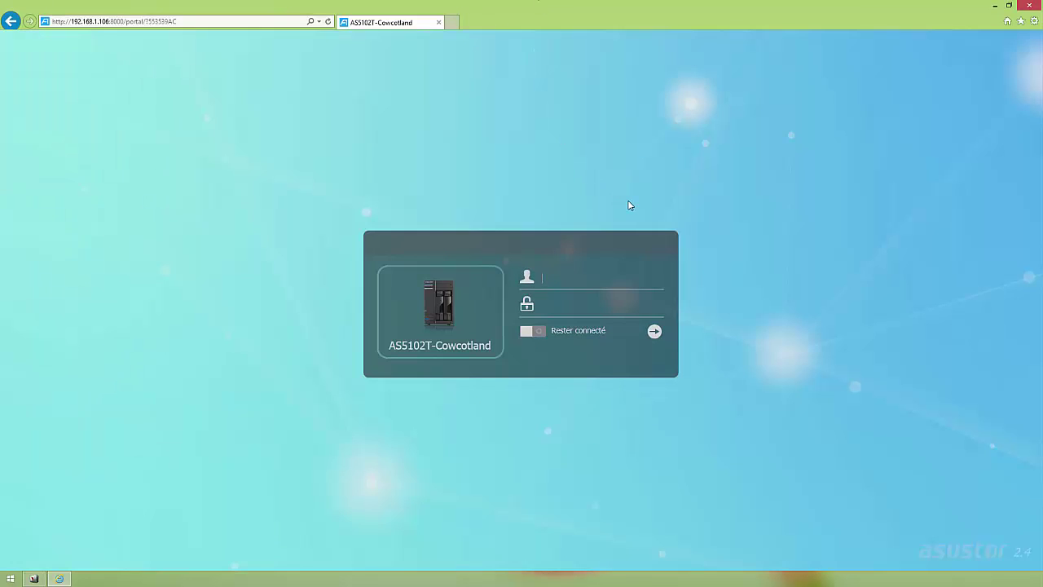
pyautogui.write('adl')
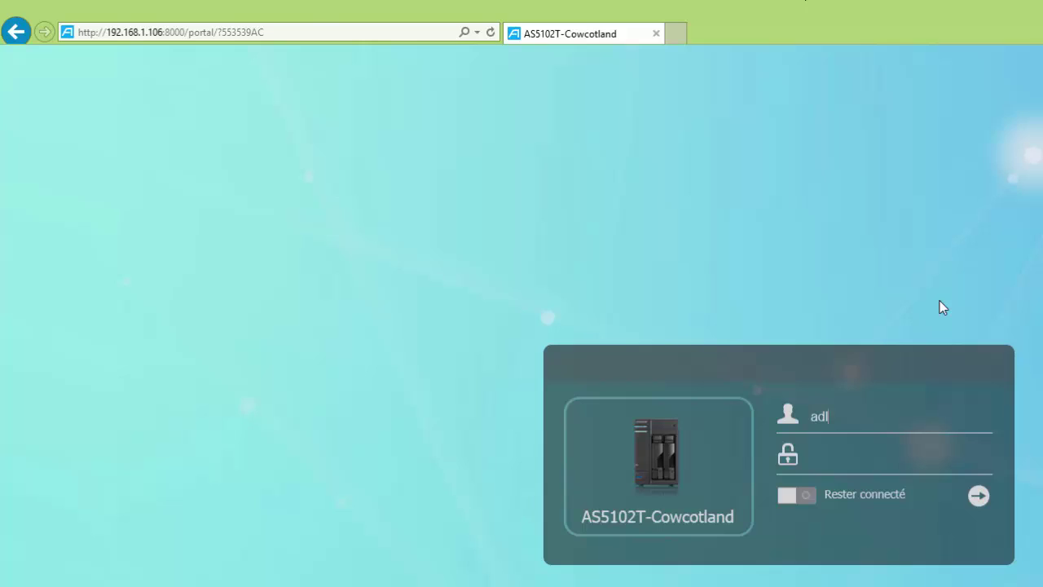
pyautogui.write('min')
pyautogui.press('Tab')
pyautogui.write('admin')
pyautogui.press('Return')
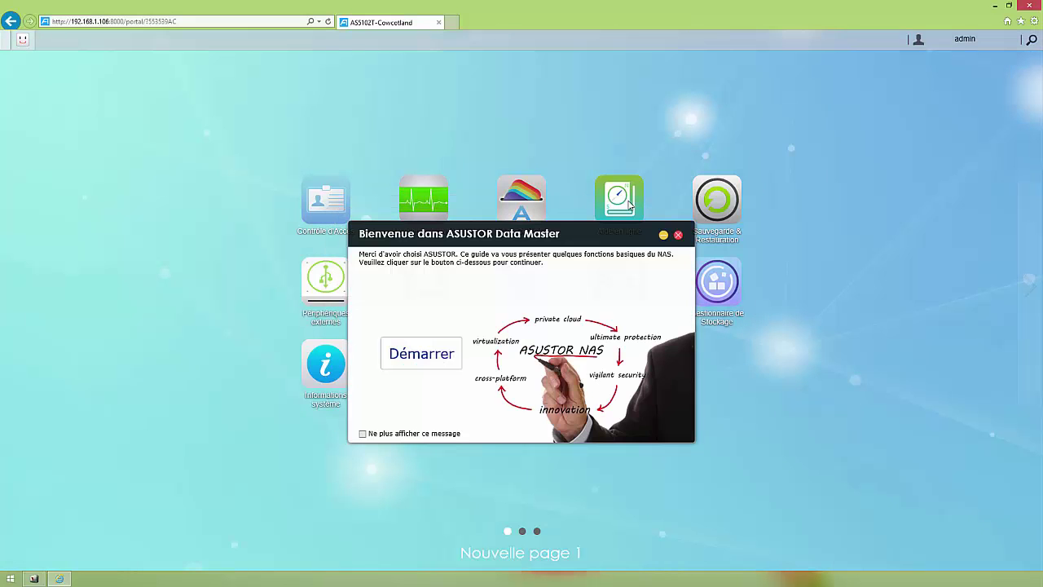
pyautogui.moveTo(522, 234); pyautogui.dragTo(556, 163)
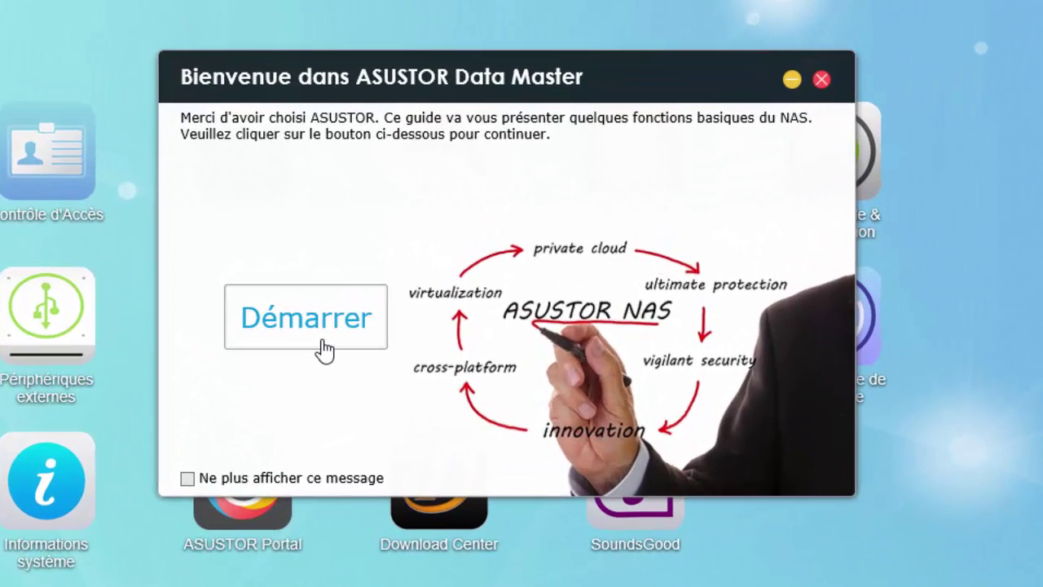
# - Start the welcome guide and view Volume 1 and the physical disks in Gestionnaire de Stockage
pyautogui.click(324, 349)
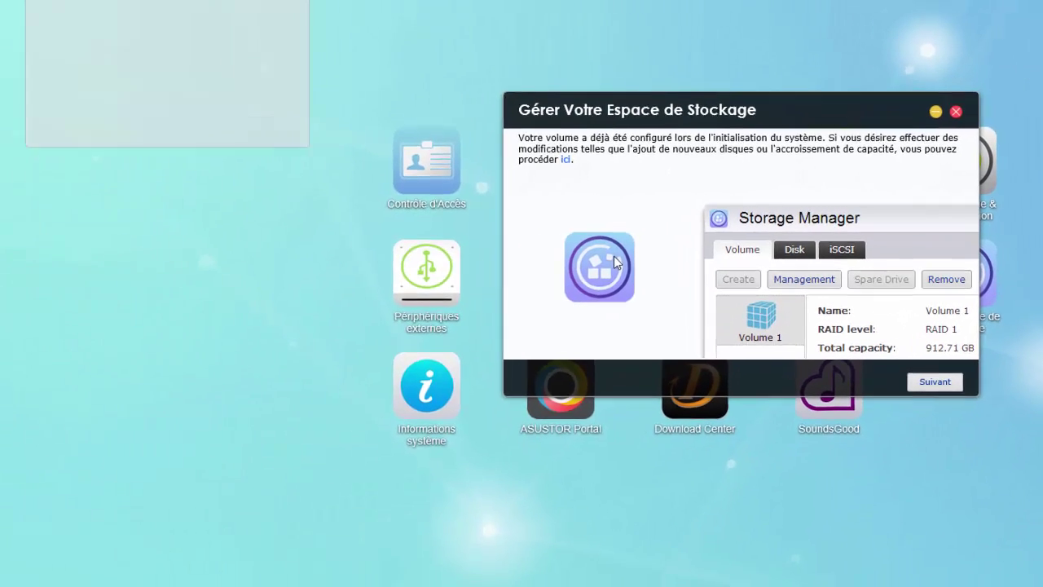
pyautogui.click(613, 256)
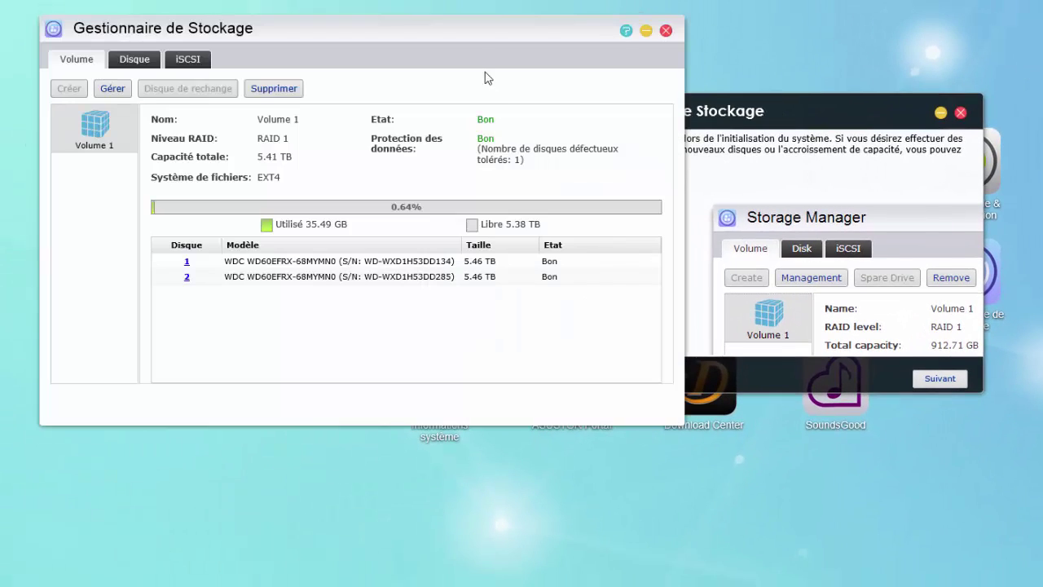
pyautogui.moveTo(456, 33); pyautogui.dragTo(489, 87)
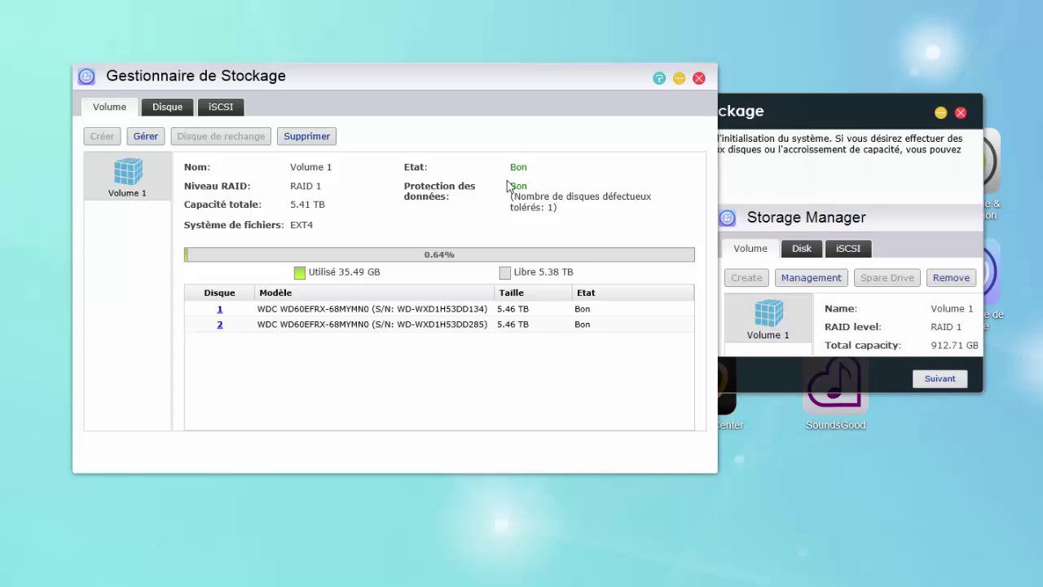
pyautogui.click(163, 110)
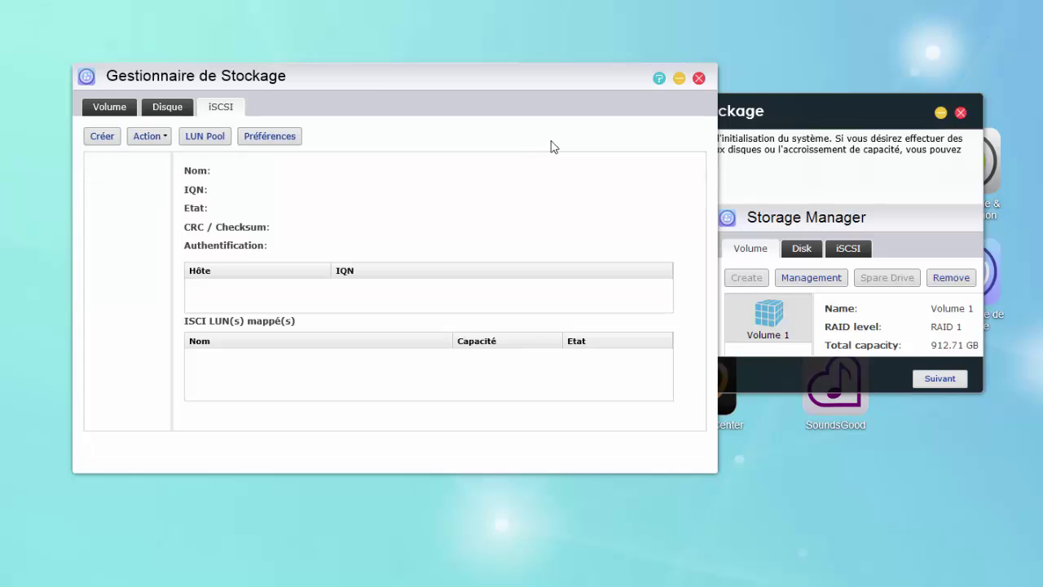
# - Close the storage manager and review the local groups in Contrôle d'Accès from the guide's accounts page
pyautogui.click(698, 81)
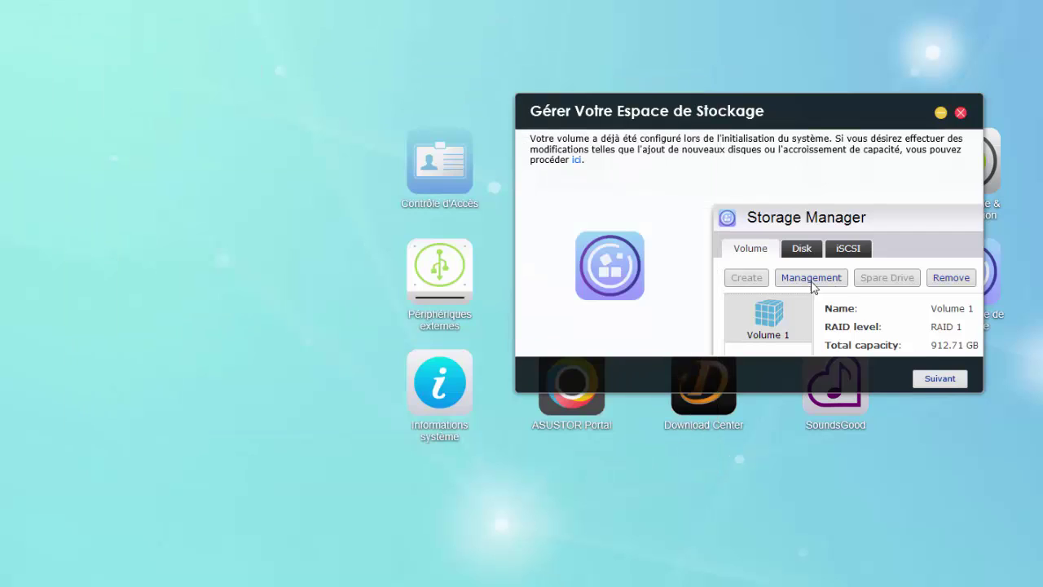
pyautogui.click(940, 379)
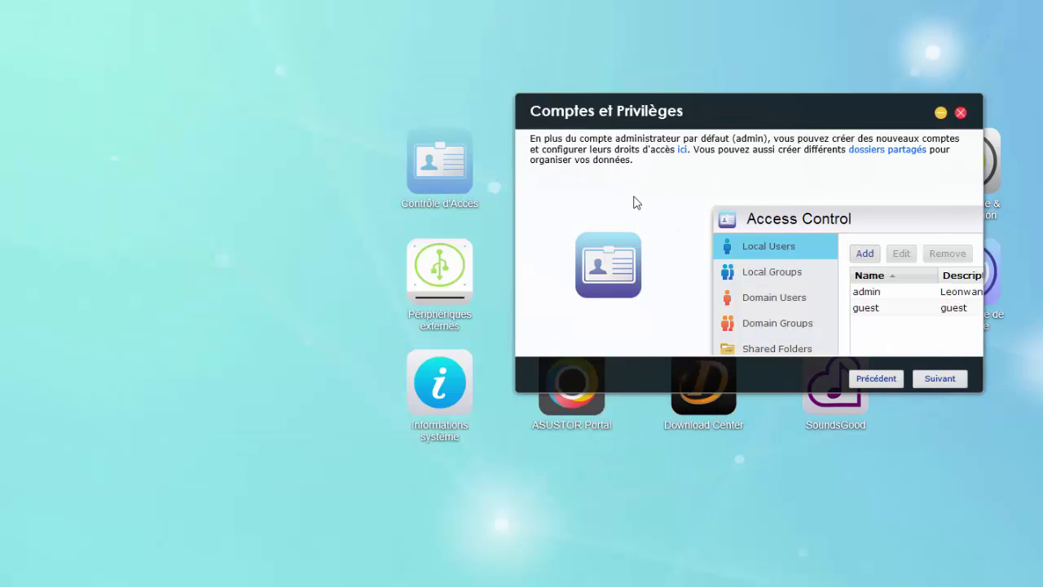
pyautogui.click(683, 150)
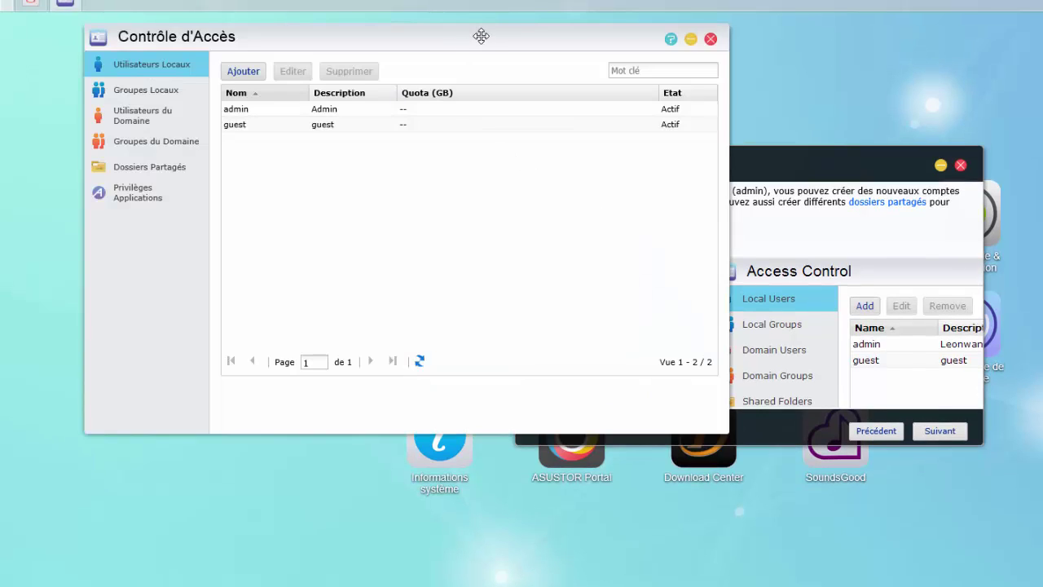
pyautogui.moveTo(480, 35); pyautogui.dragTo(486, 63)
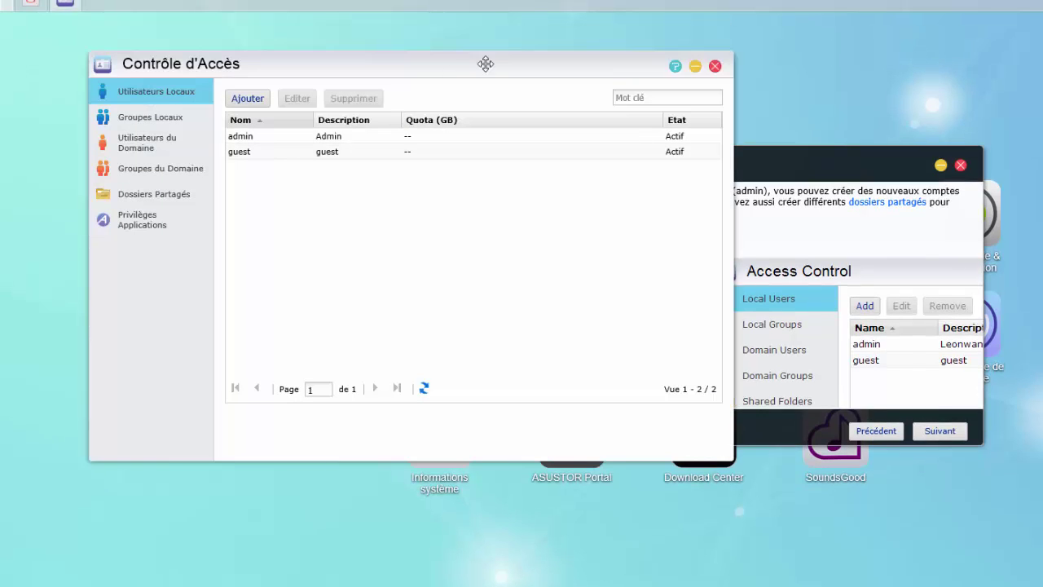
pyautogui.click(181, 125)
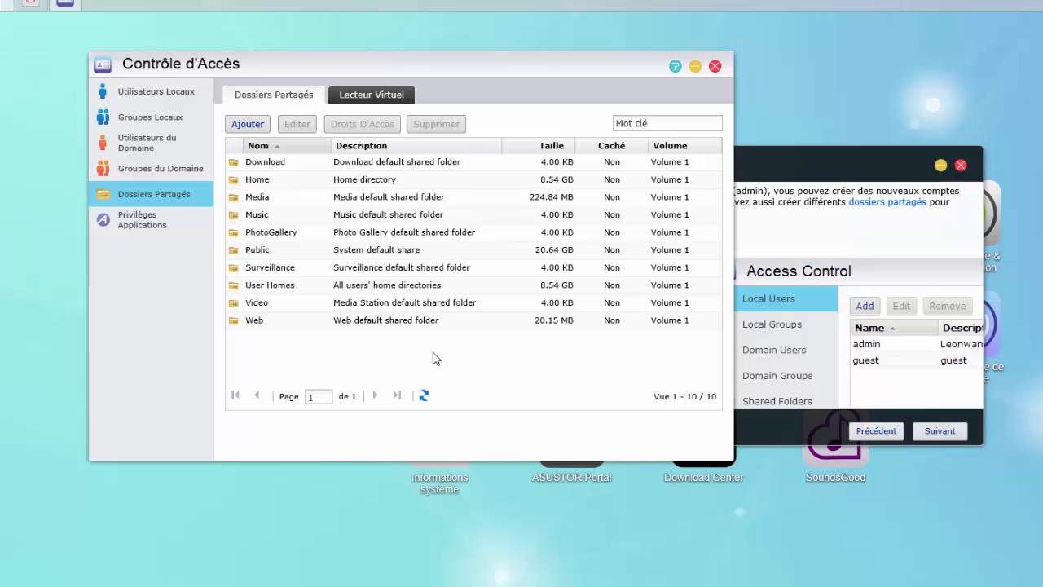
pyautogui.click(715, 66)
pyautogui.click(937, 432)
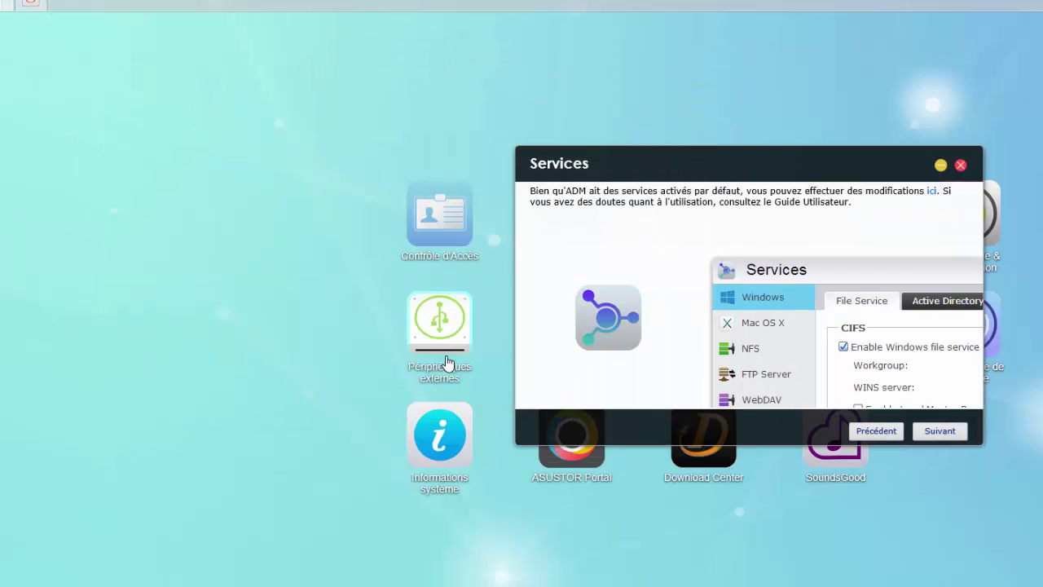
pyautogui.click(930, 192)
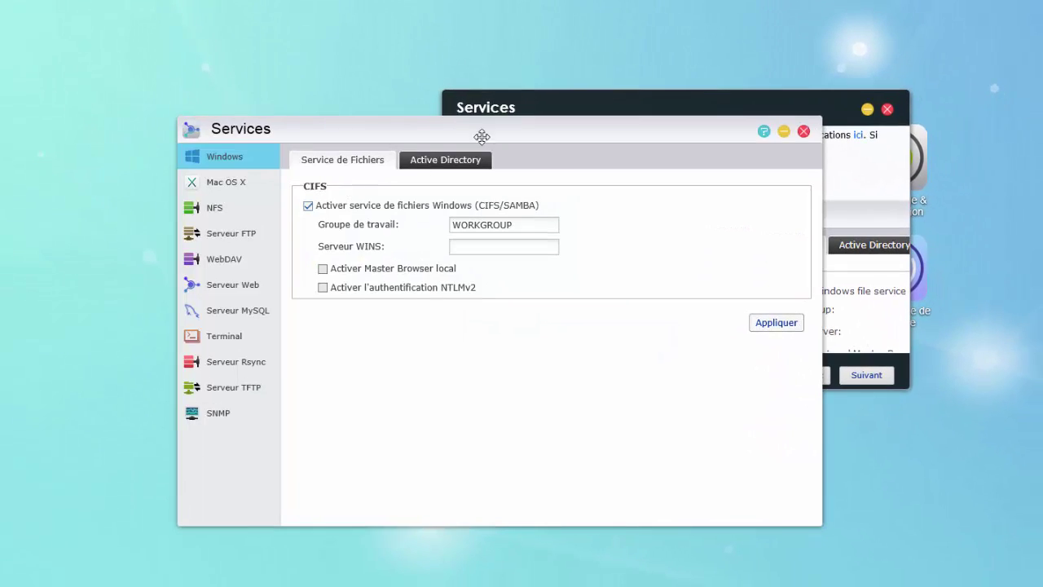
pyautogui.moveTo(575, 119); pyautogui.dragTo(654, 78)
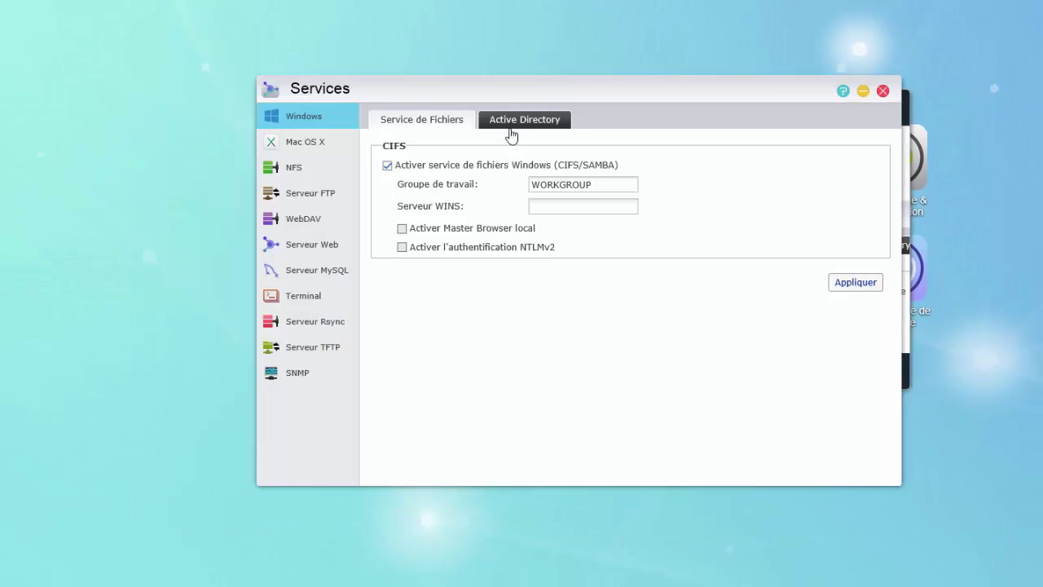
pyautogui.click(340, 142)
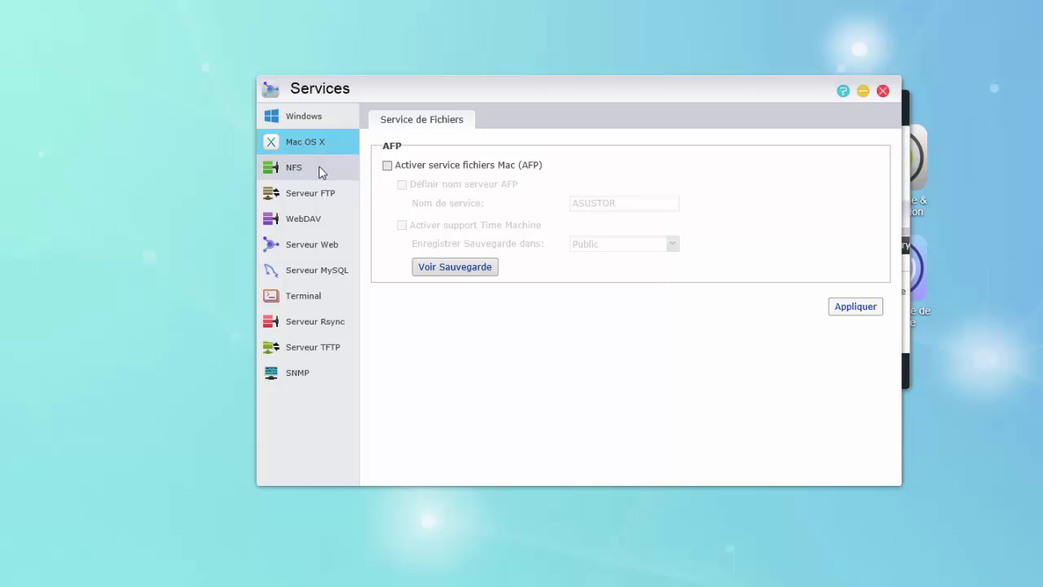
pyautogui.click(319, 166)
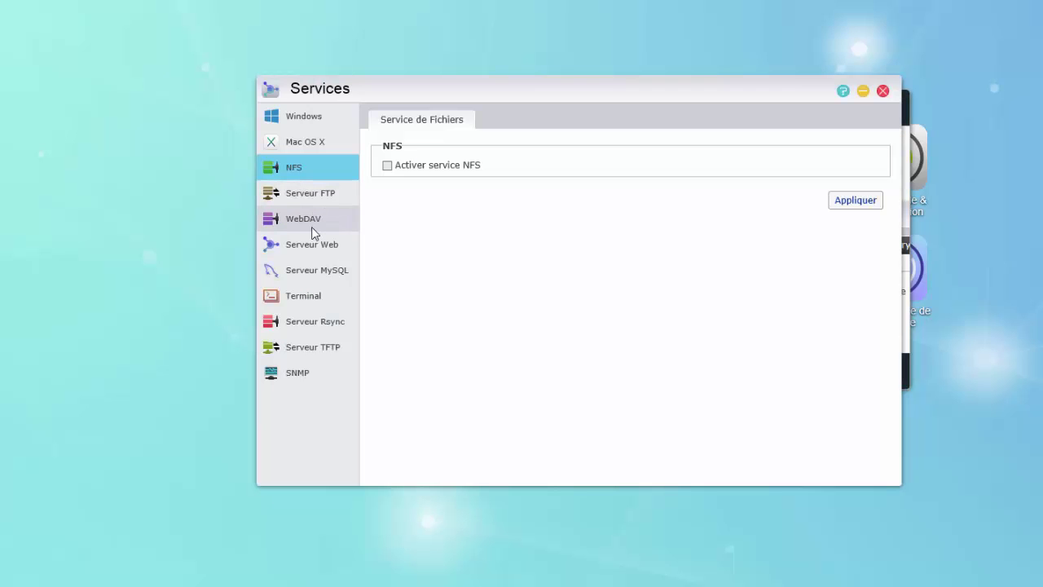
pyautogui.click(320, 300)
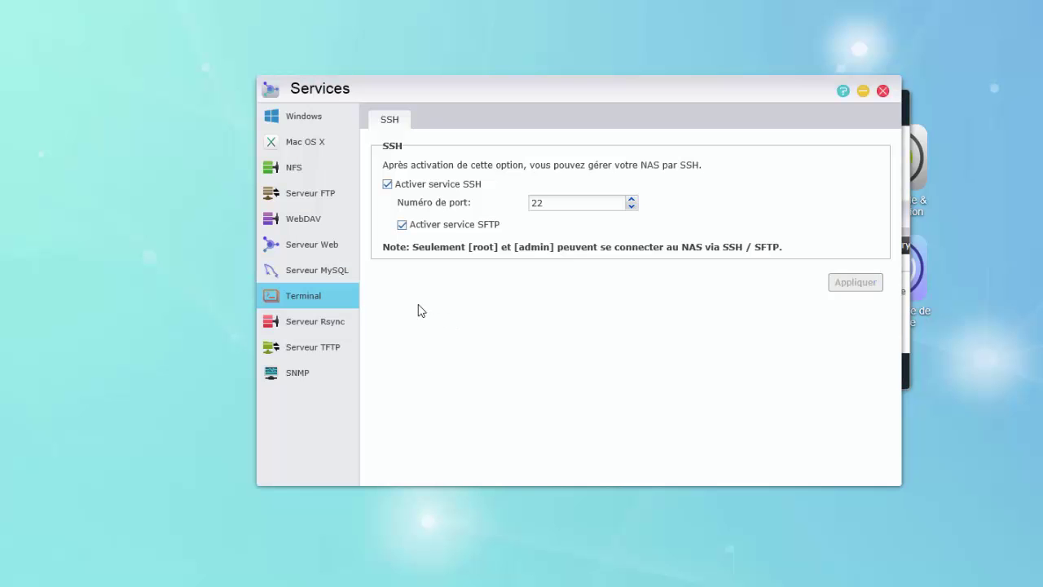
pyautogui.click(328, 323)
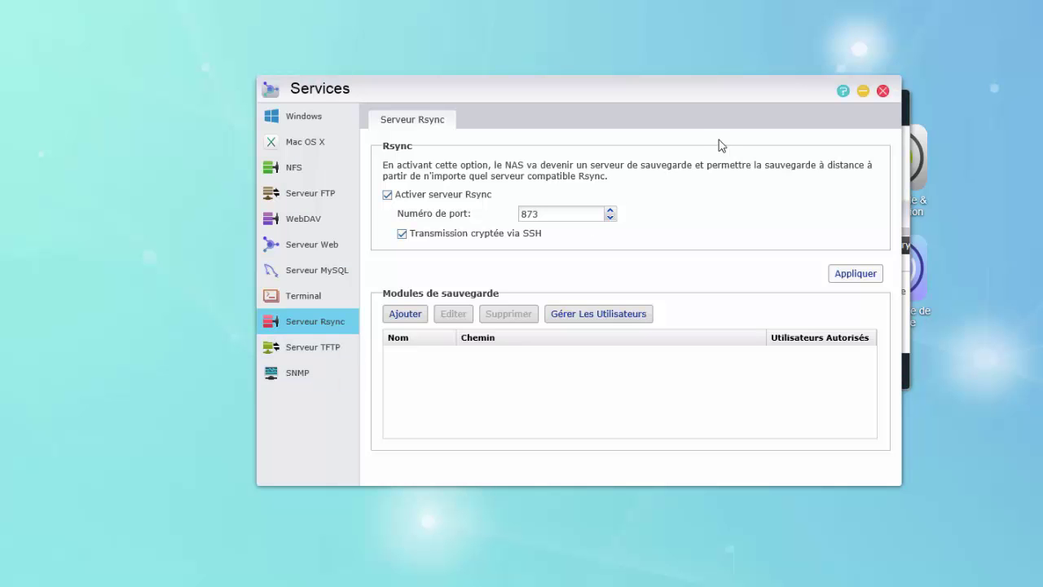
pyautogui.click(884, 92)
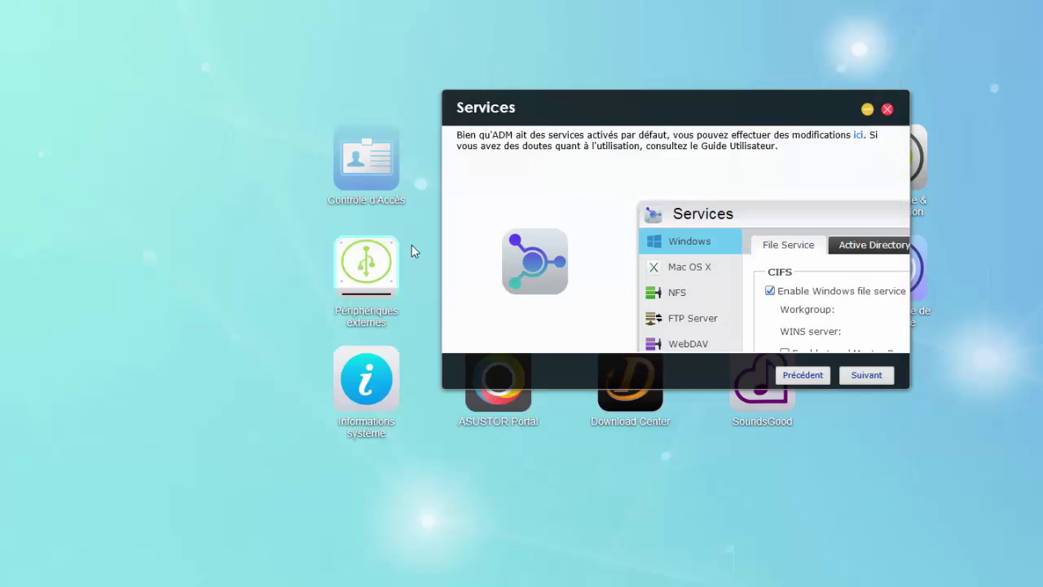
# - Advance the guide to App Central and scroll through the installed apps
pyautogui.click(865, 376)
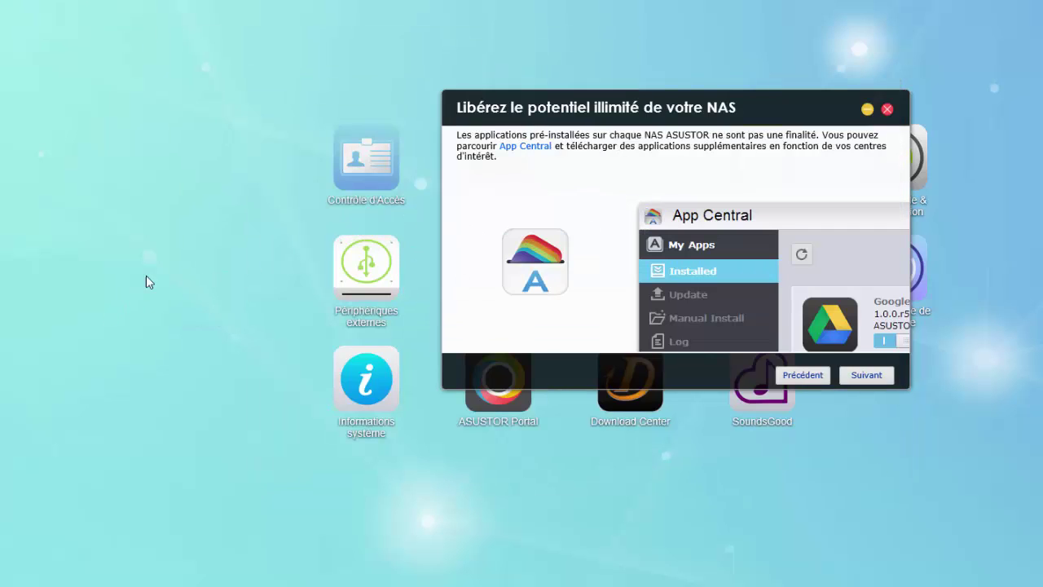
pyautogui.click(525, 146)
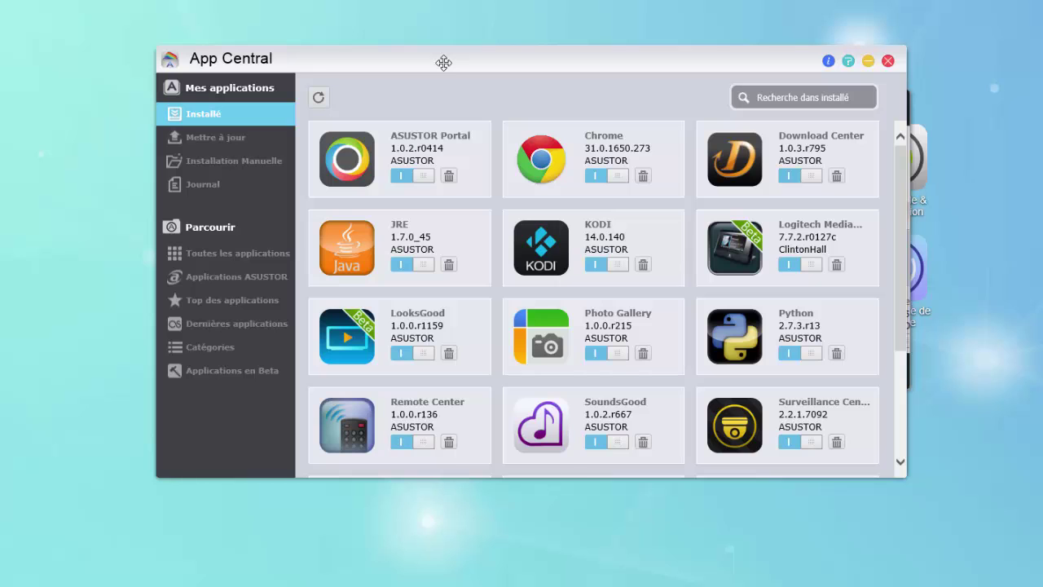
pyautogui.scroll(-1, 904, 209)
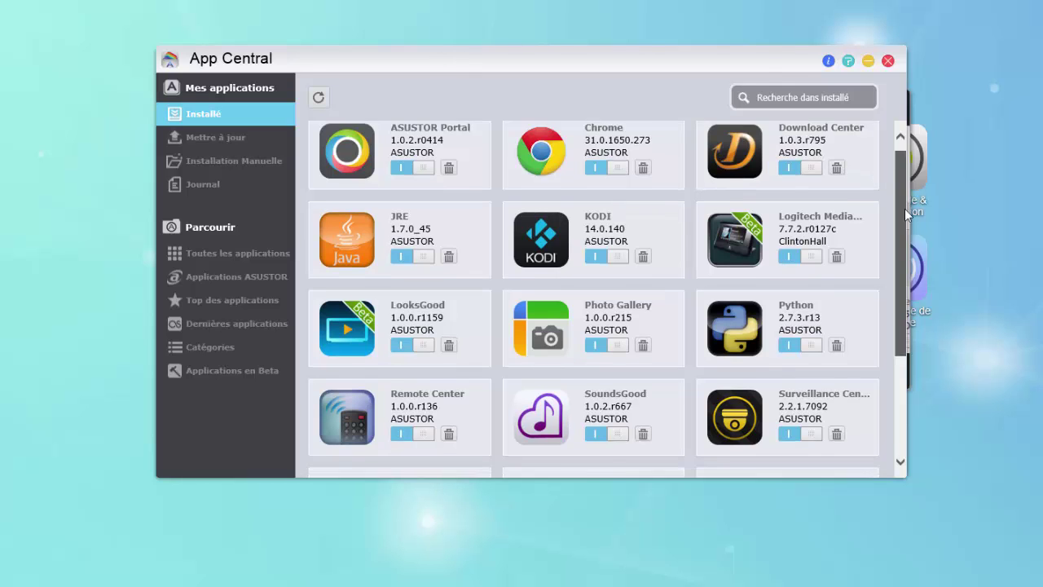
pyautogui.scroll(-3, 905, 209)
pyautogui.scroll(5, 890, 185)
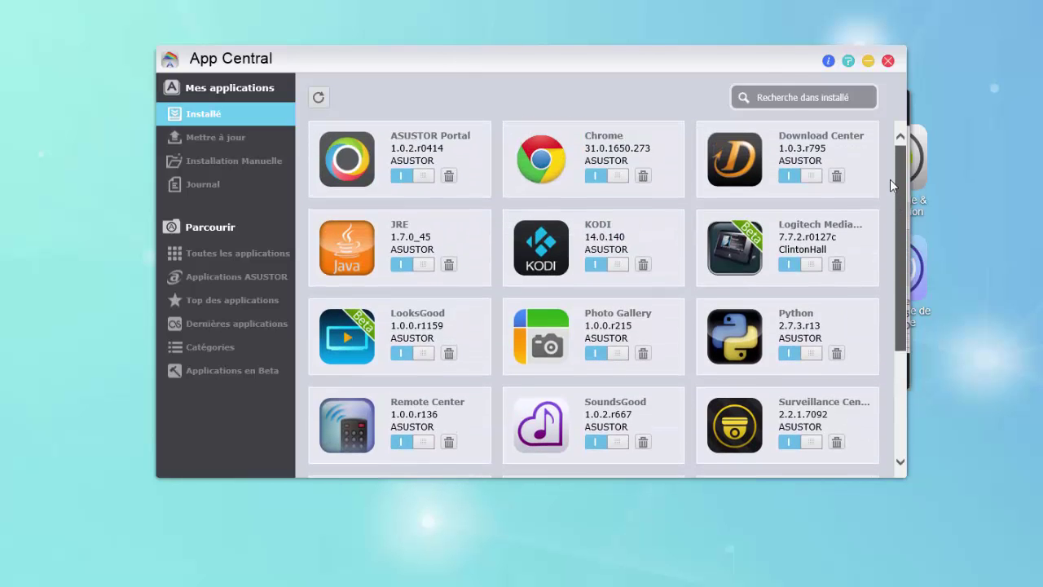
pyautogui.scroll(-3, 890, 183)
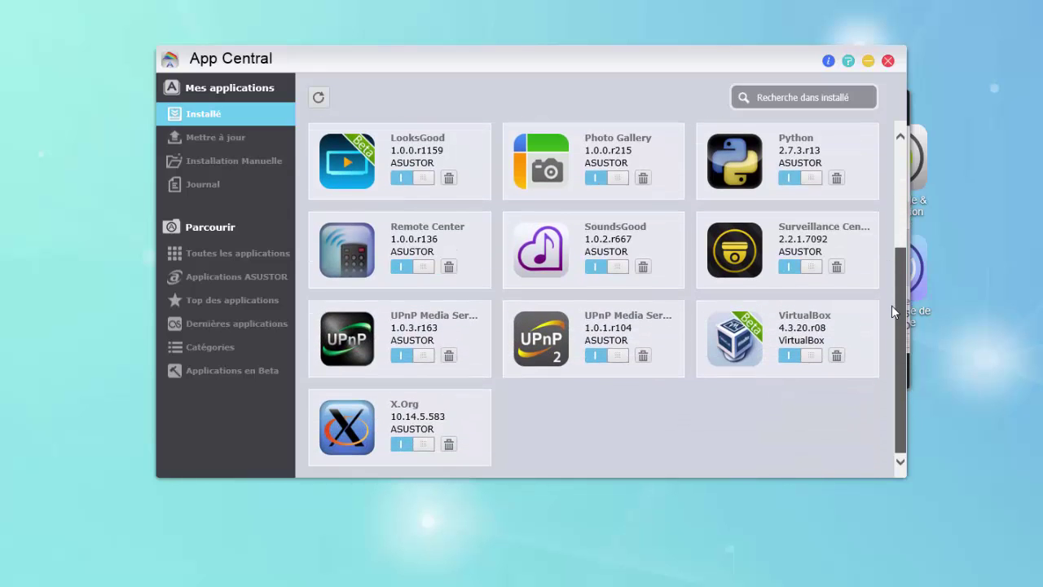
pyautogui.scroll(2, 899, 251)
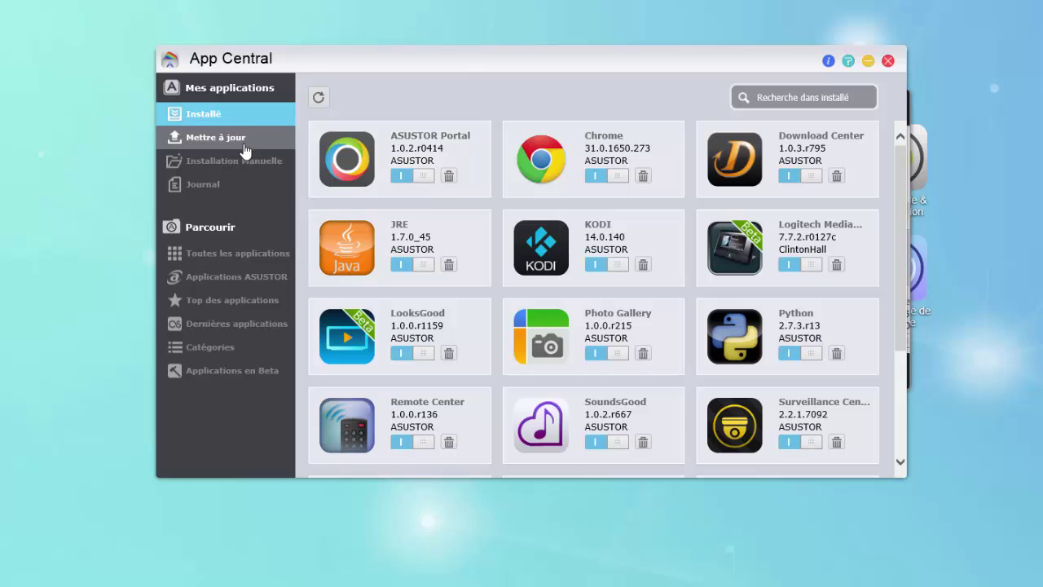
# - Check App Central's available updates and its installation Journal
pyautogui.click(246, 141)
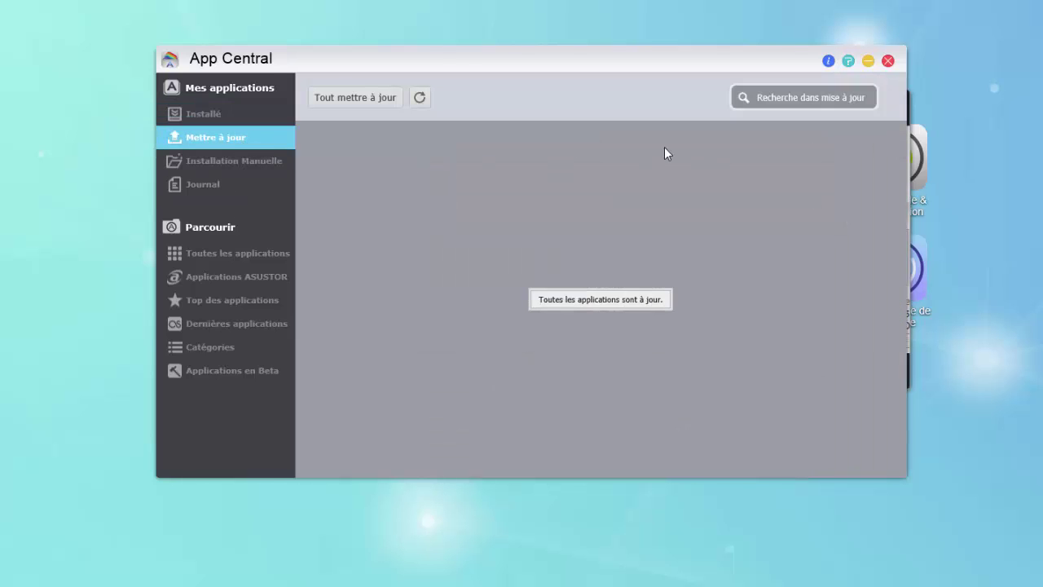
pyautogui.click(245, 184)
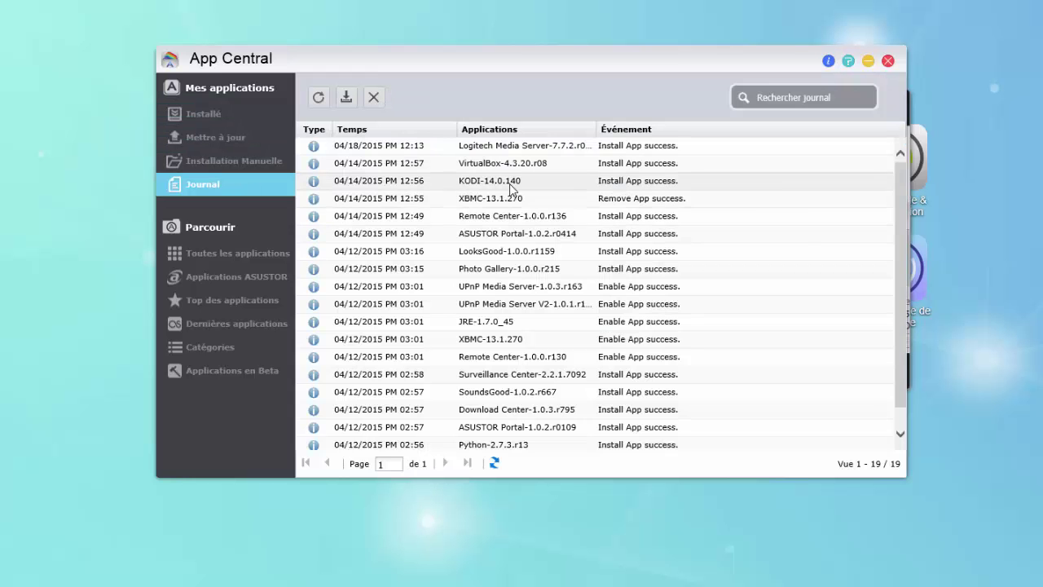
pyautogui.scroll(-1, 505, 212)
pyautogui.scroll(1, 506, 392)
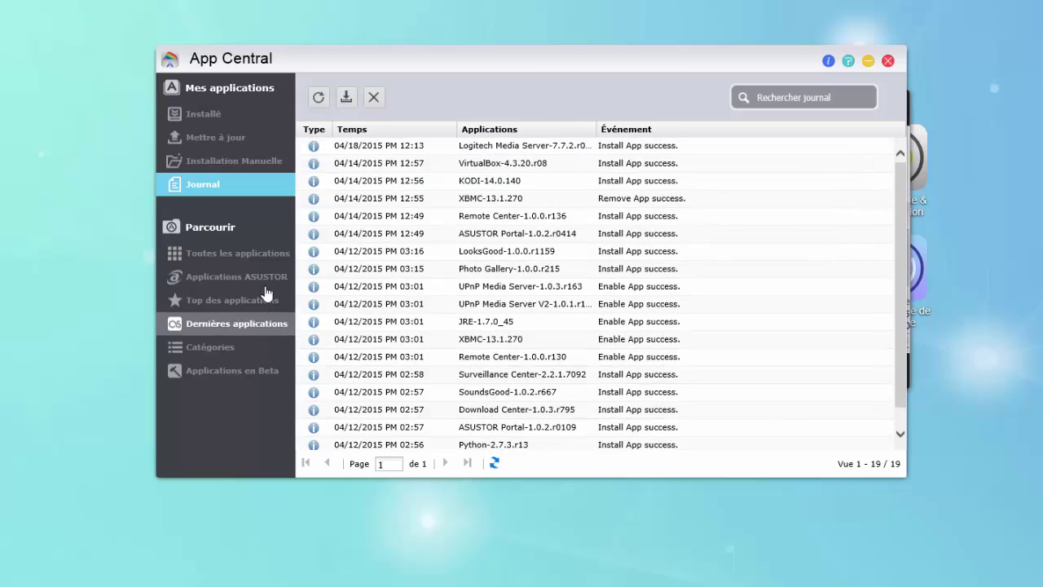
# - Browse Toutes les applications, then filter to Applications ASUSTOR
pyautogui.click(249, 254)
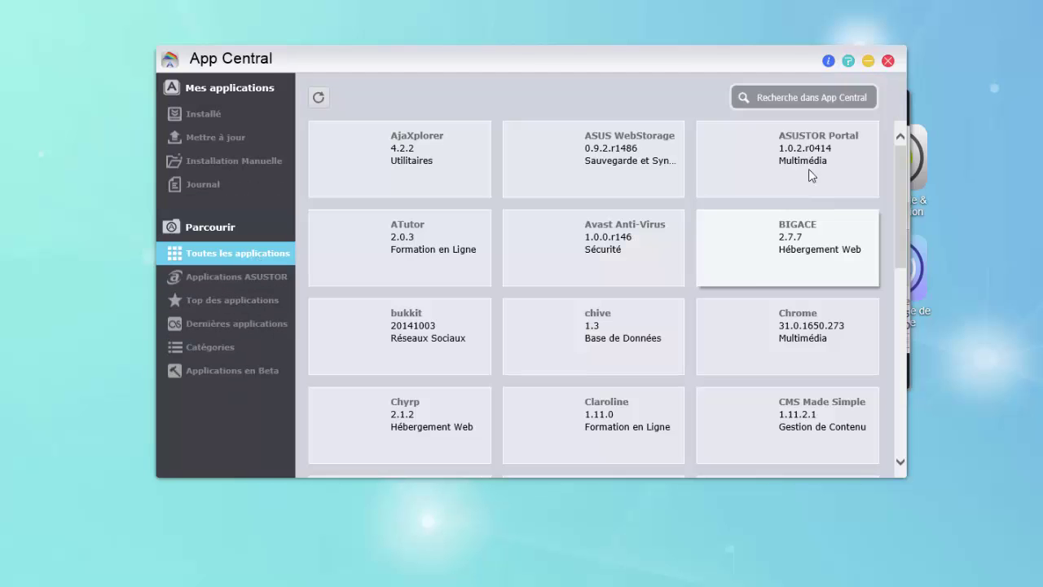
pyautogui.moveTo(900, 149); pyautogui.dragTo(903, 461)
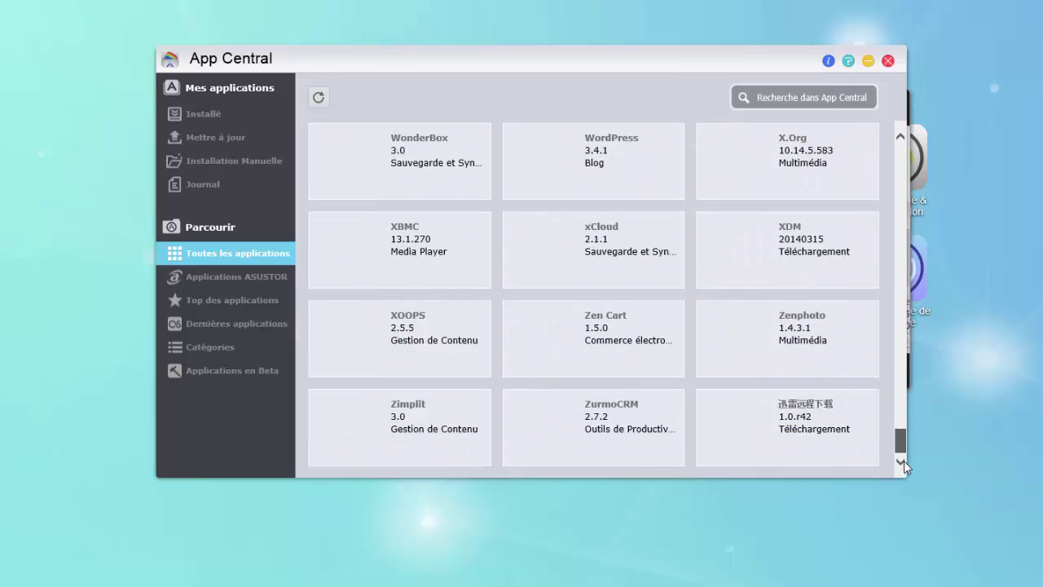
pyautogui.click(240, 276)
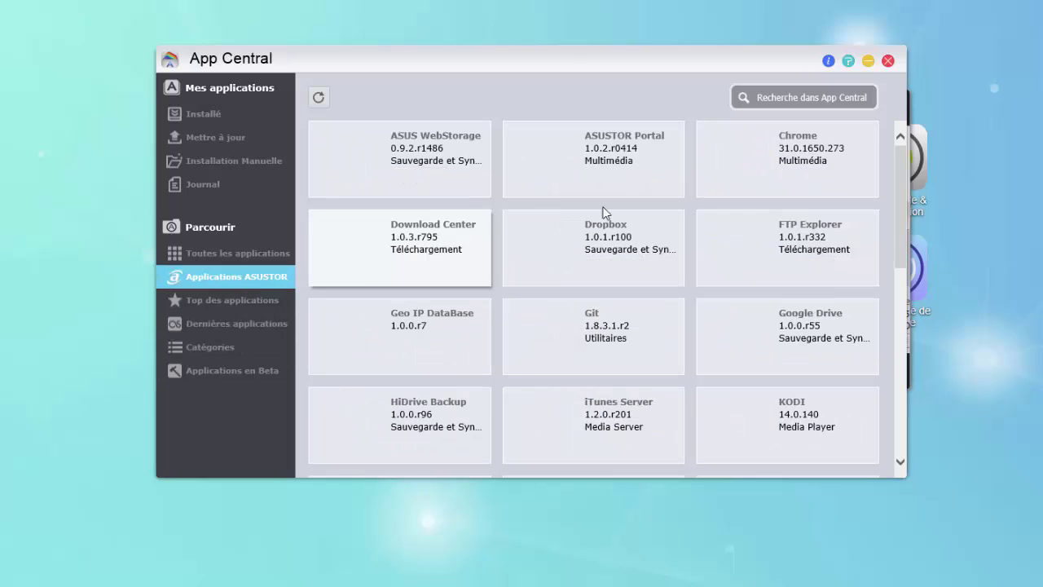
pyautogui.moveTo(903, 167)
pyautogui.mouseDown()
pyautogui.moveTo(913, 310)
pyautogui.moveTo(901, 373)
pyautogui.moveTo(893, 169)
pyautogui.mouseUp()
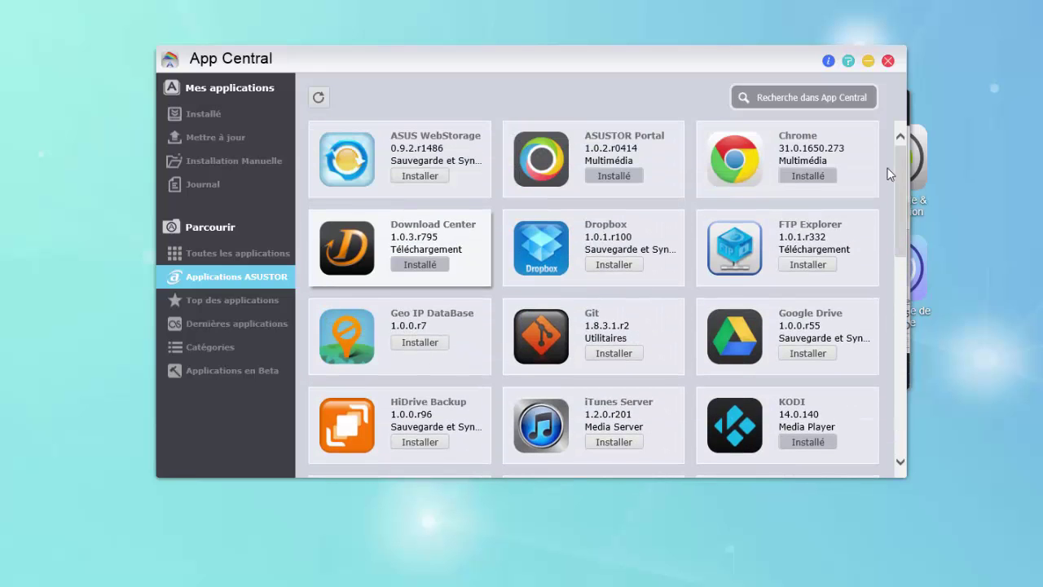
# - List Applications en Beta and scroll the grid, including installed Logitech Media Server and LooksGood
pyautogui.click(232, 371)
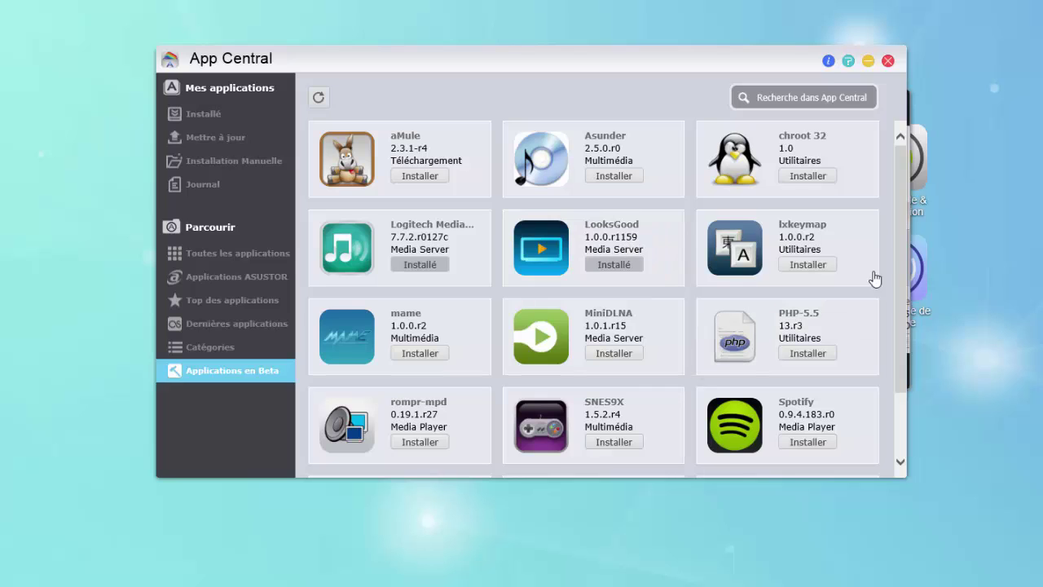
pyautogui.moveTo(900, 242); pyautogui.dragTo(899, 273)
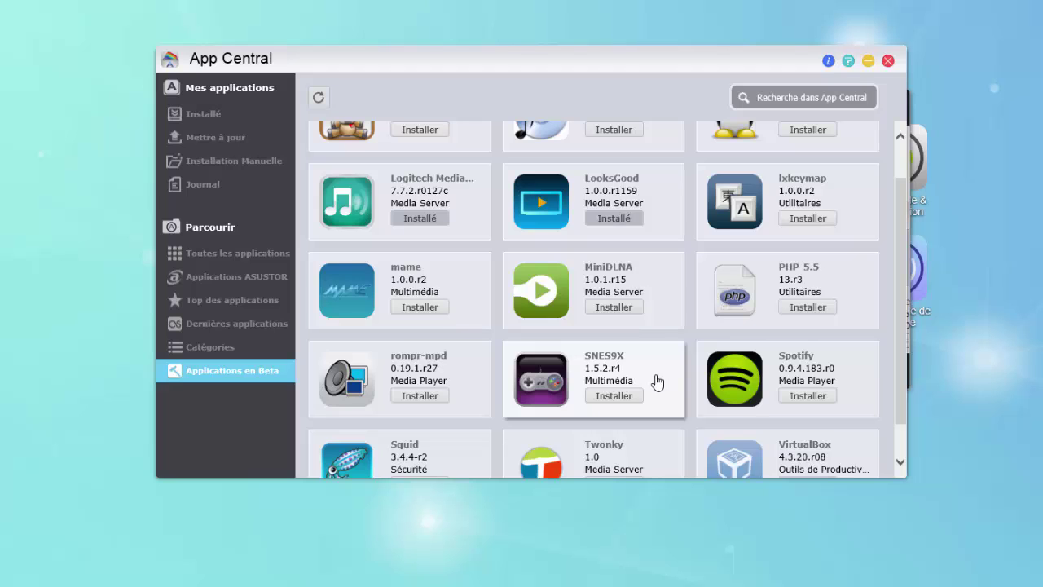
pyautogui.moveTo(891, 294); pyautogui.dragTo(893, 352)
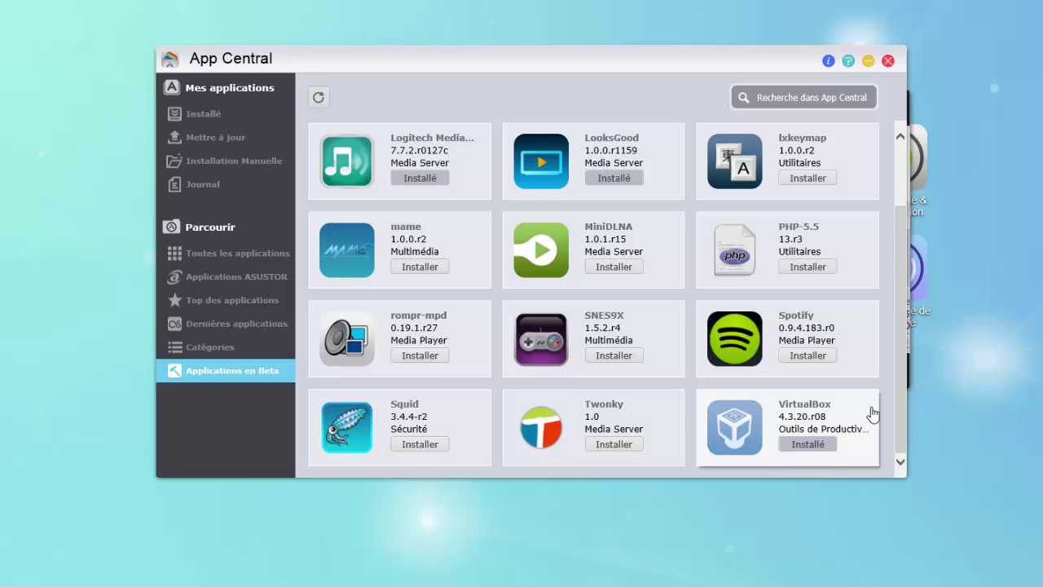
pyautogui.moveTo(897, 348); pyautogui.dragTo(909, 409)
pyautogui.moveTo(904, 332); pyautogui.dragTo(903, 274)
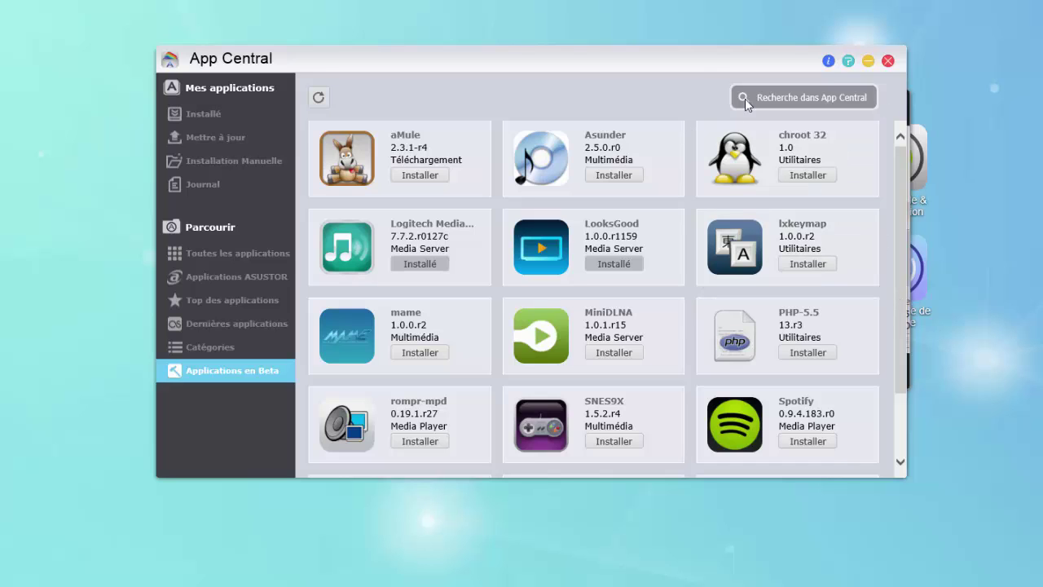
# - Close App Central, preview Backup & Restore's Sauvegarde Externe, then finish and close the guide
pyautogui.click(888, 61)
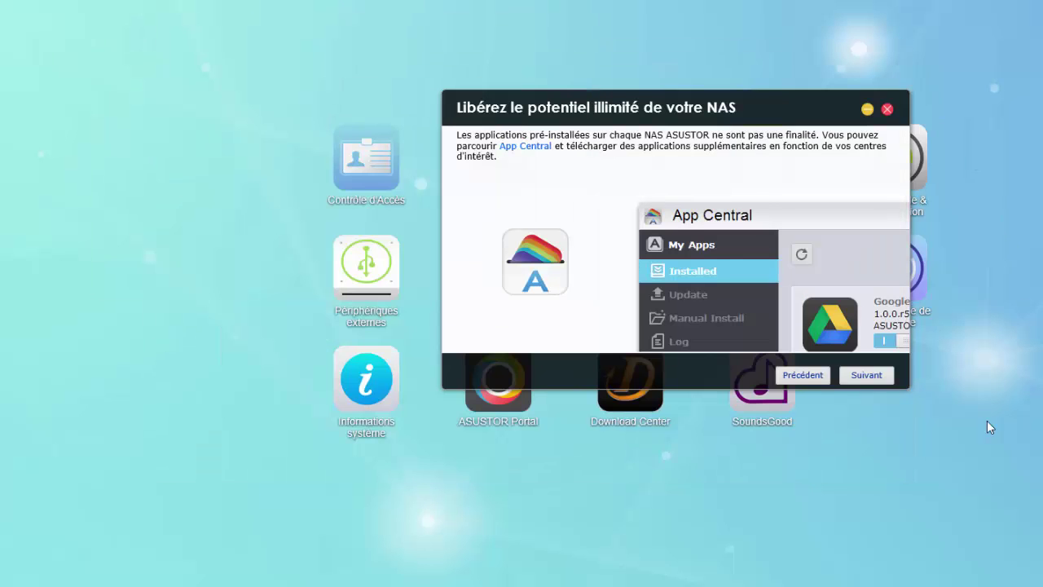
pyautogui.click(865, 376)
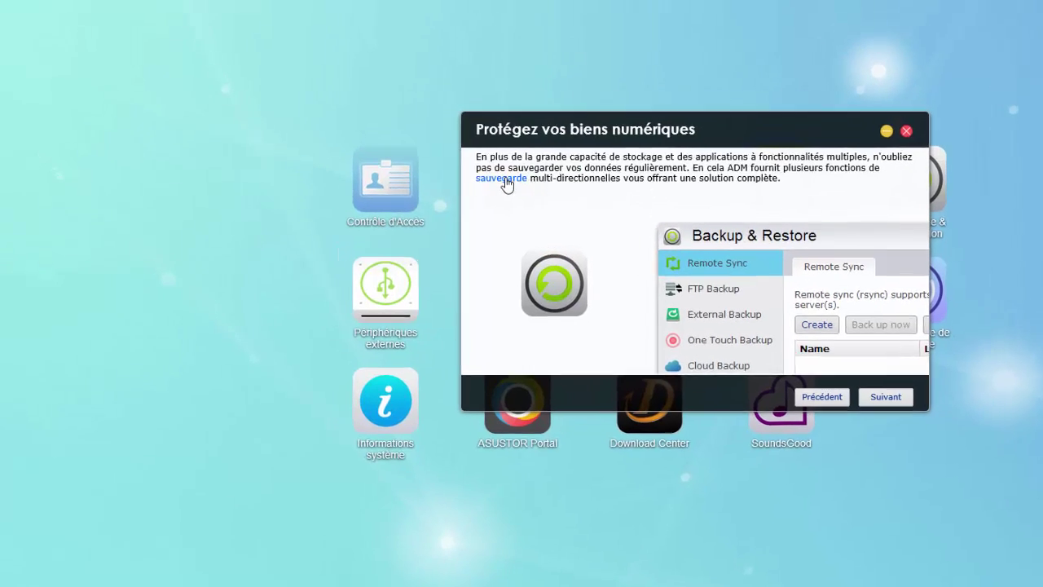
pyautogui.click(489, 157)
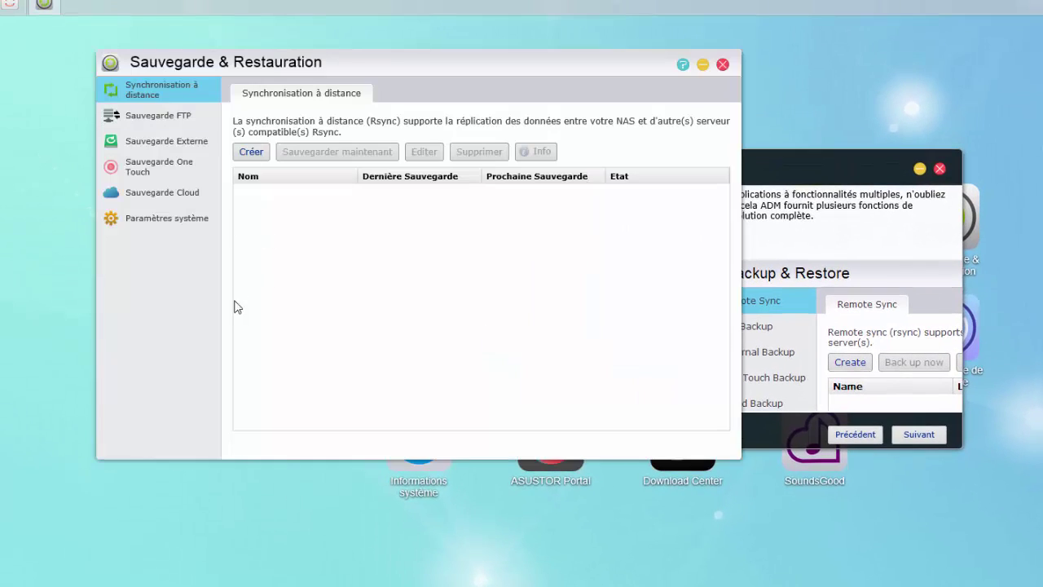
pyautogui.click(185, 140)
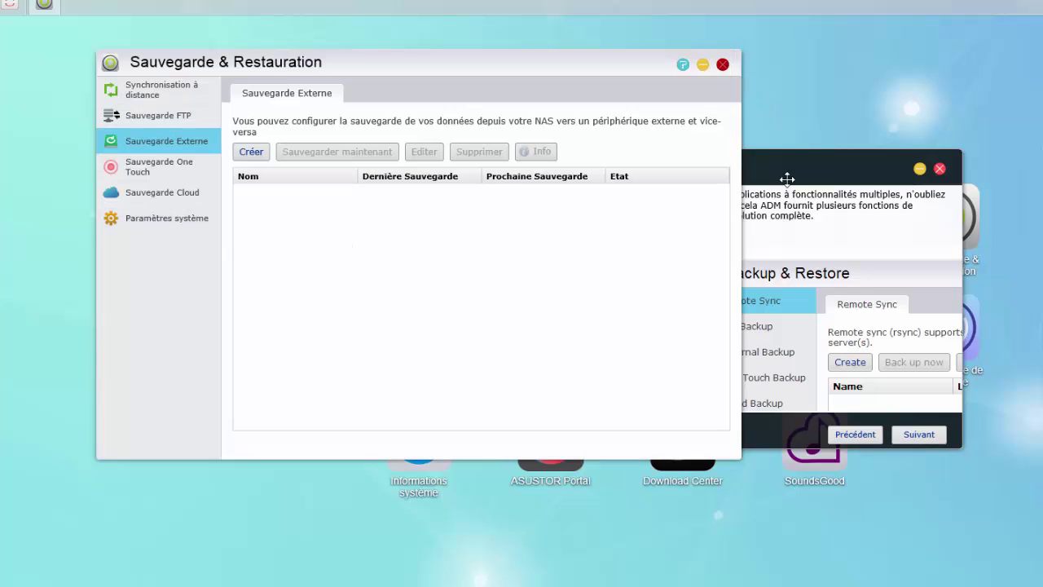
pyautogui.click(722, 64)
pyautogui.click(919, 440)
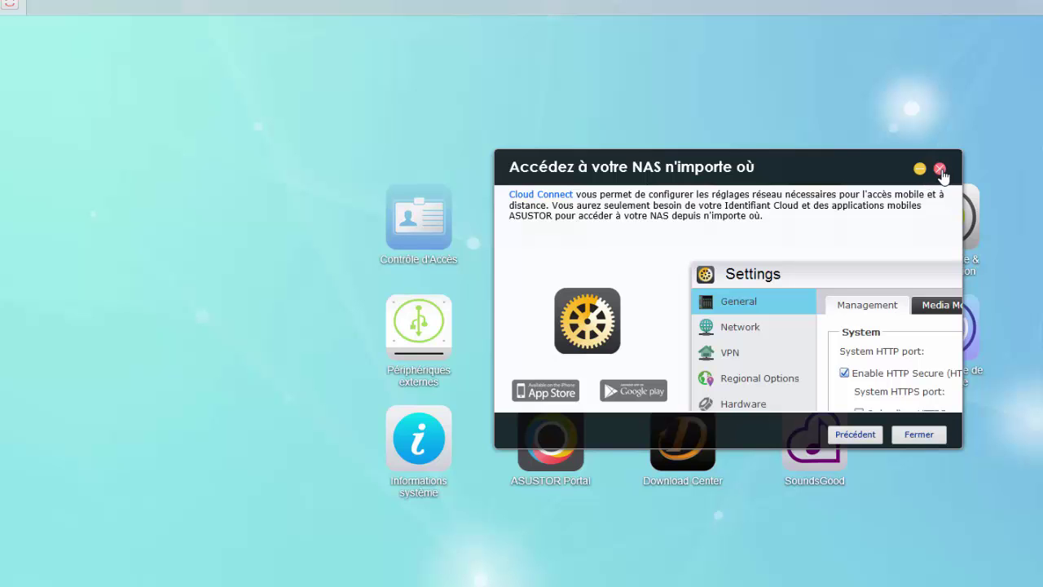
pyautogui.click(940, 170)
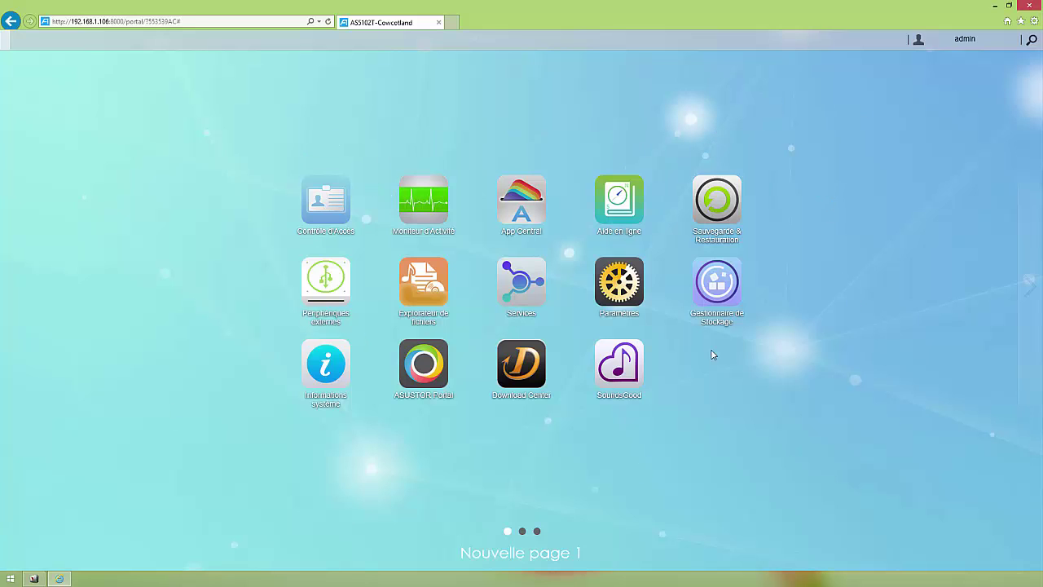
# - Browse the desktop pages, move Paramètres to the cam' page, then check the admin menu
pyautogui.click(524, 531)
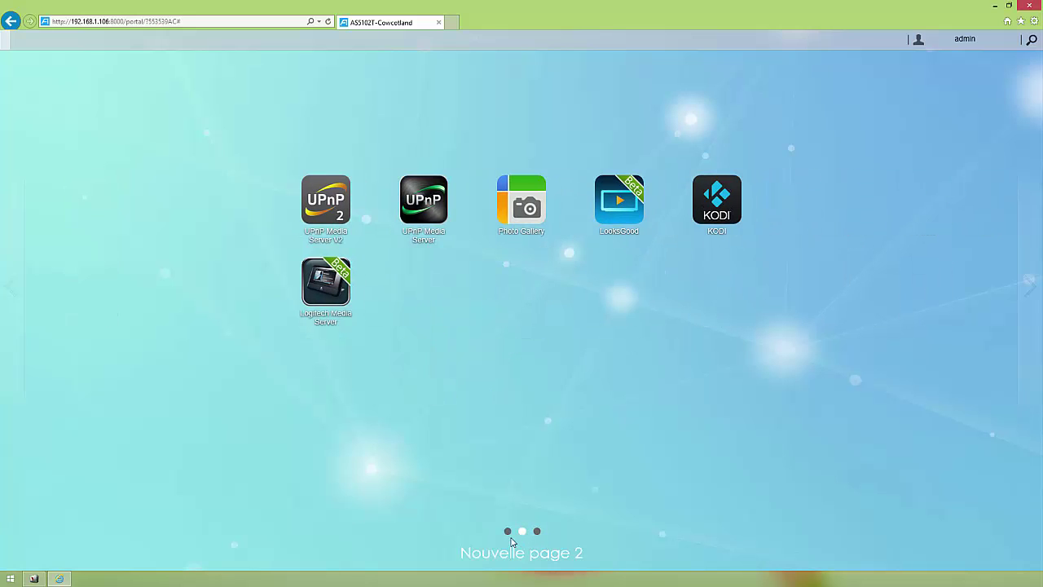
pyautogui.click(538, 531)
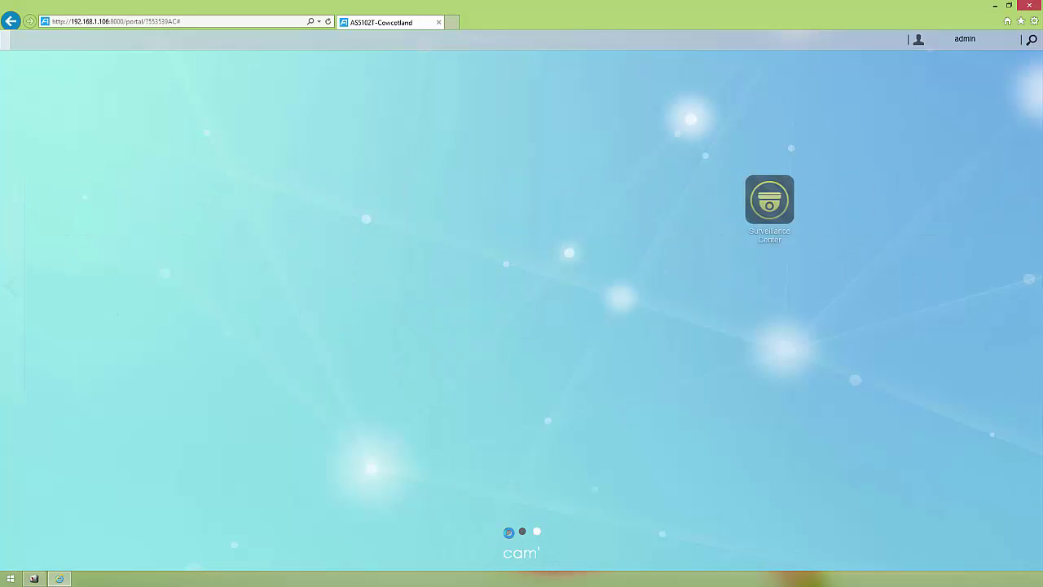
pyautogui.click(509, 531)
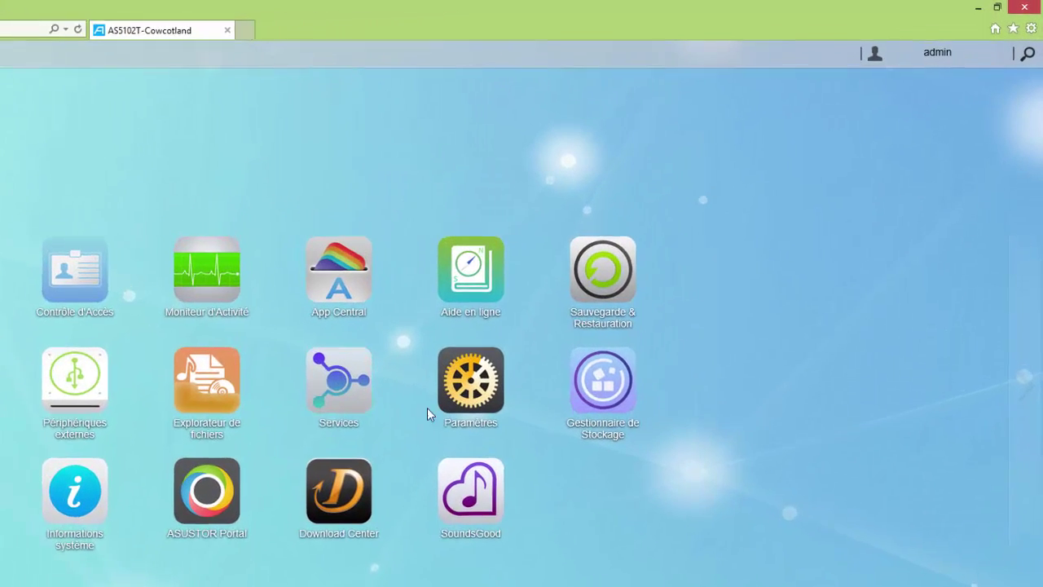
pyautogui.rightClick(628, 290)
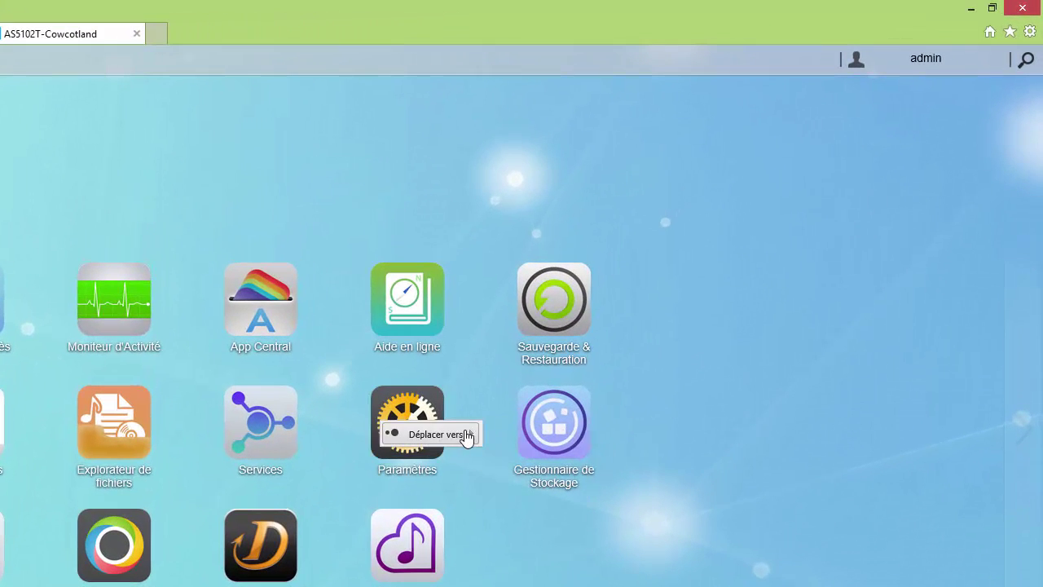
pyautogui.moveTo(463, 437)
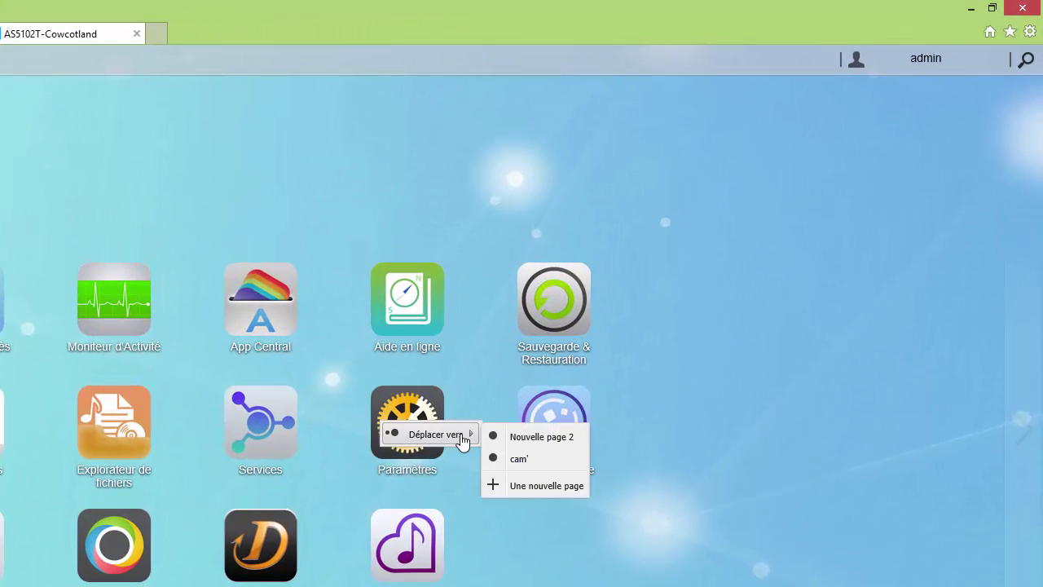
pyautogui.click(533, 462)
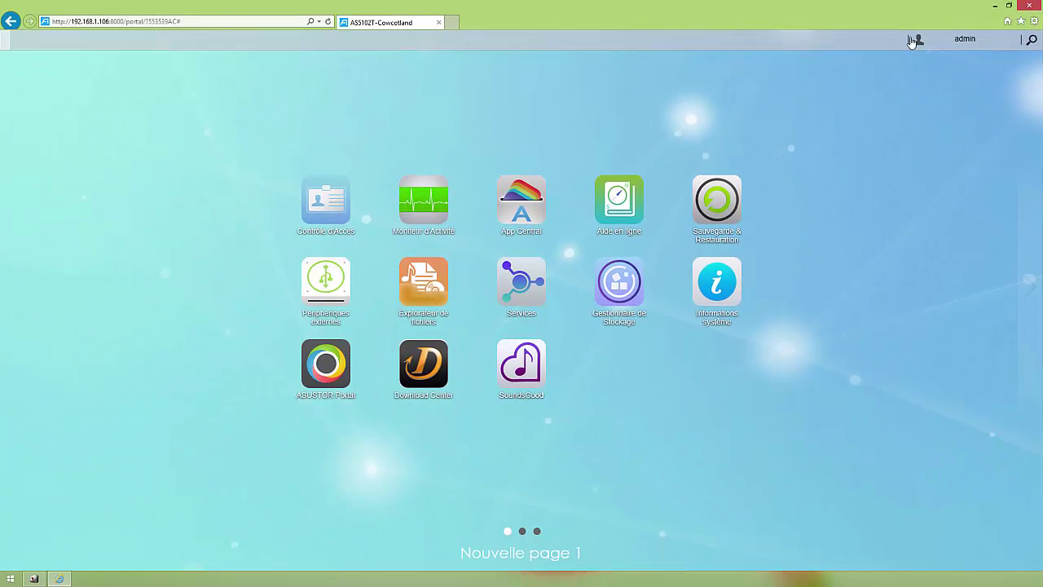
pyautogui.click(949, 41)
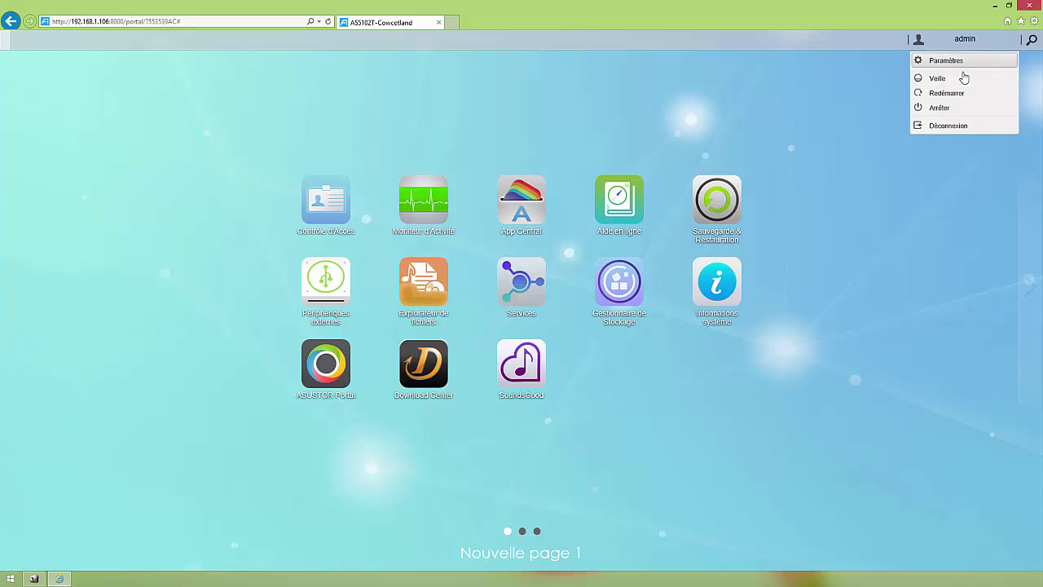
pyautogui.click(1032, 39)
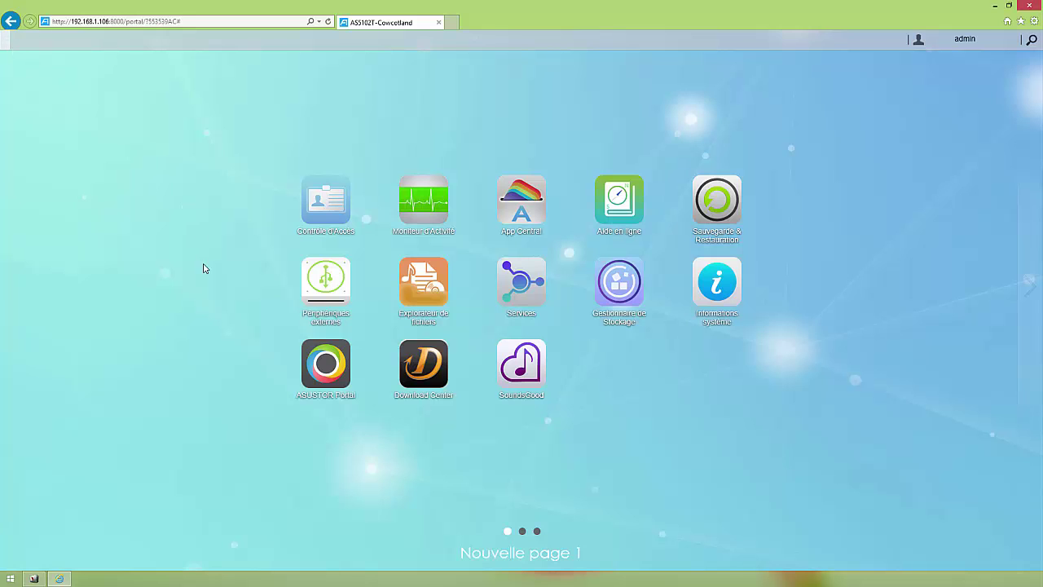
# - Switch to desktop page 2 and start LooksGood in its own tab
pyautogui.click(522, 531)
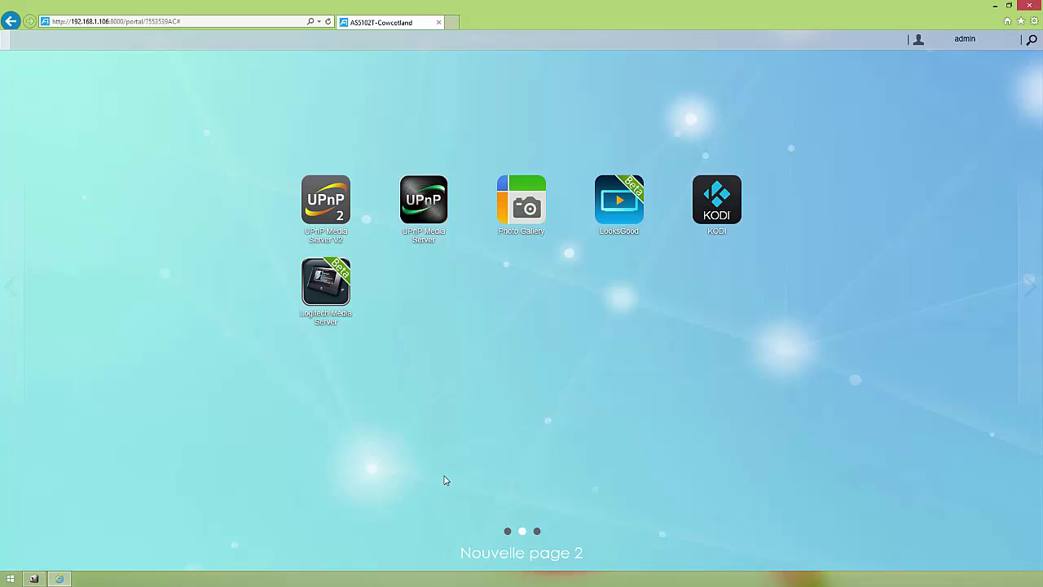
pyautogui.click(613, 206)
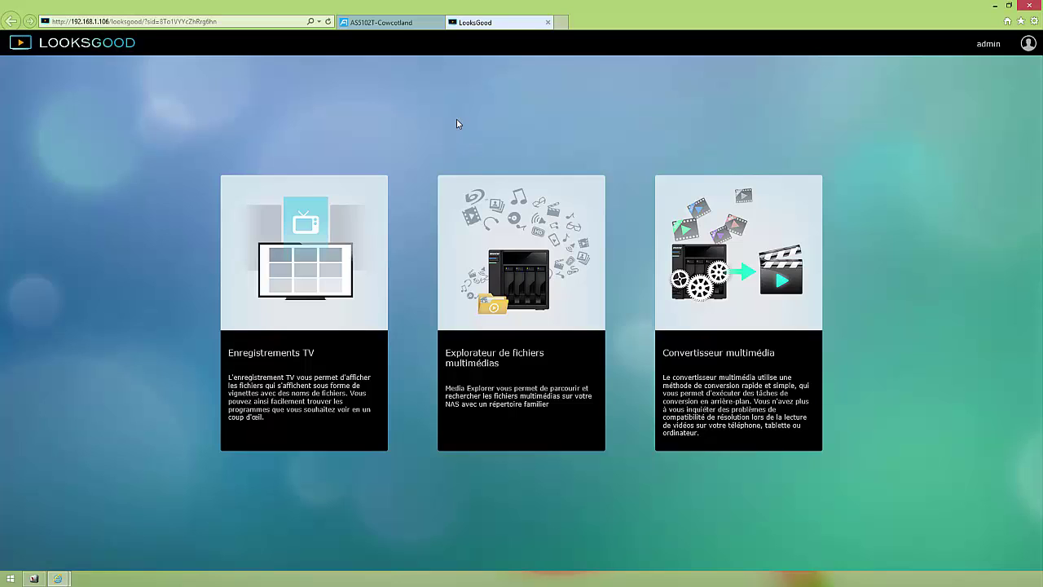
# - Play AS-304T.mp4 from the Media folder in the media explorer, then close the tabs with Ctrl+W
pyautogui.click(489, 245)
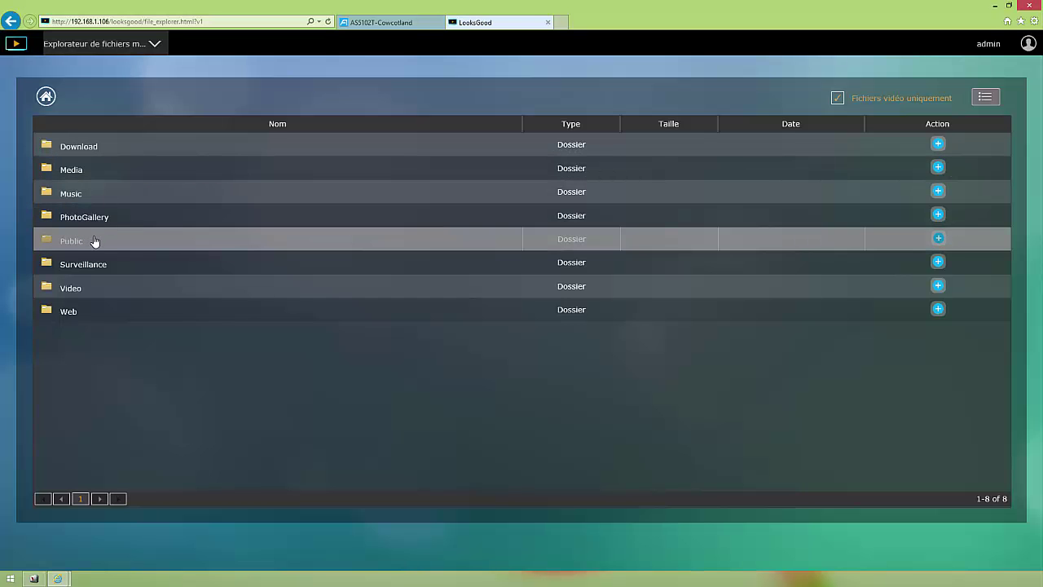
pyautogui.click(115, 184)
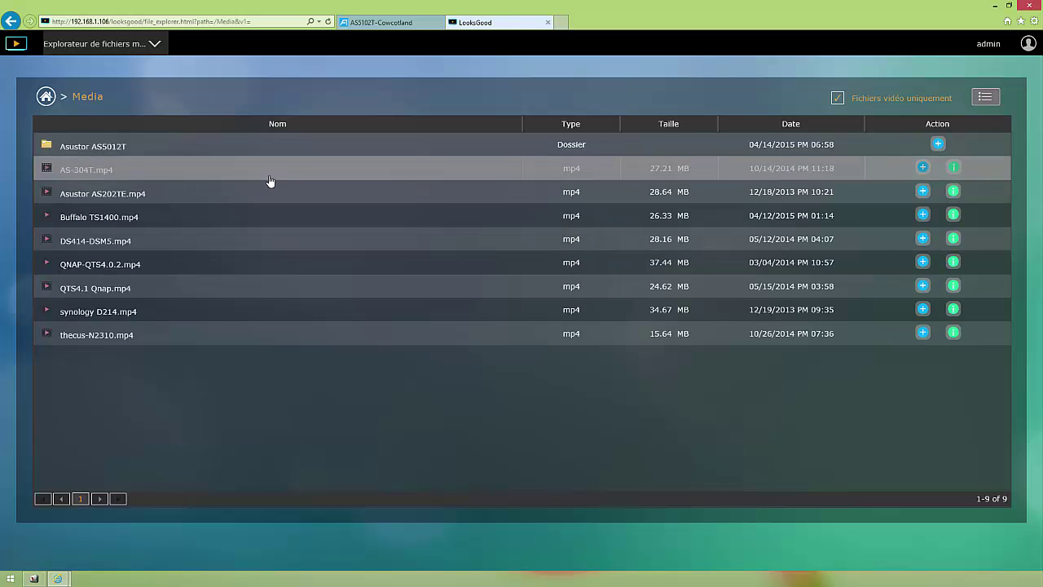
pyautogui.click(82, 170)
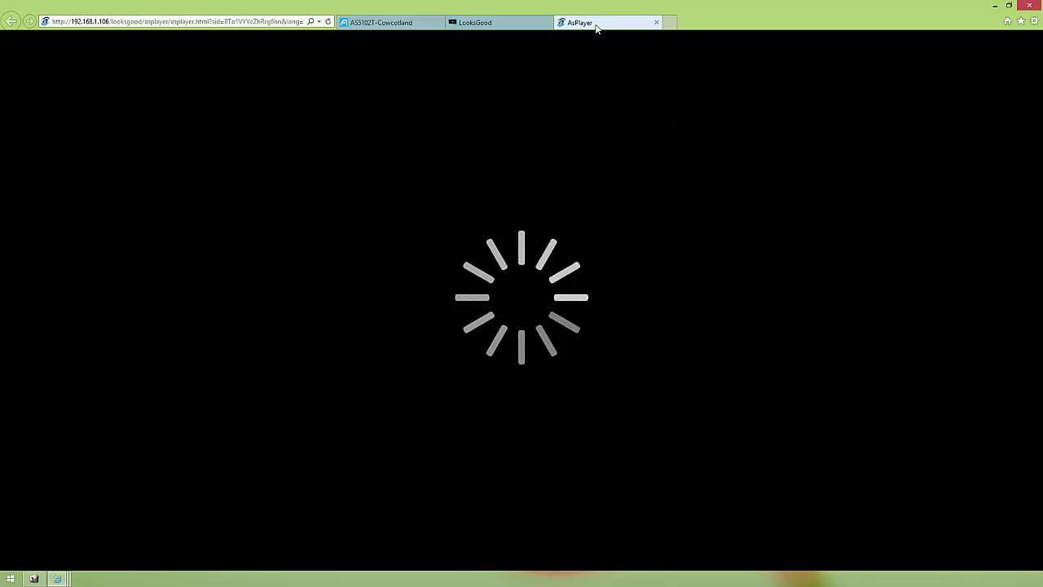
pyautogui.hotkey('ctrl', 'w')
pyautogui.hotkey('ctrl', 'w')
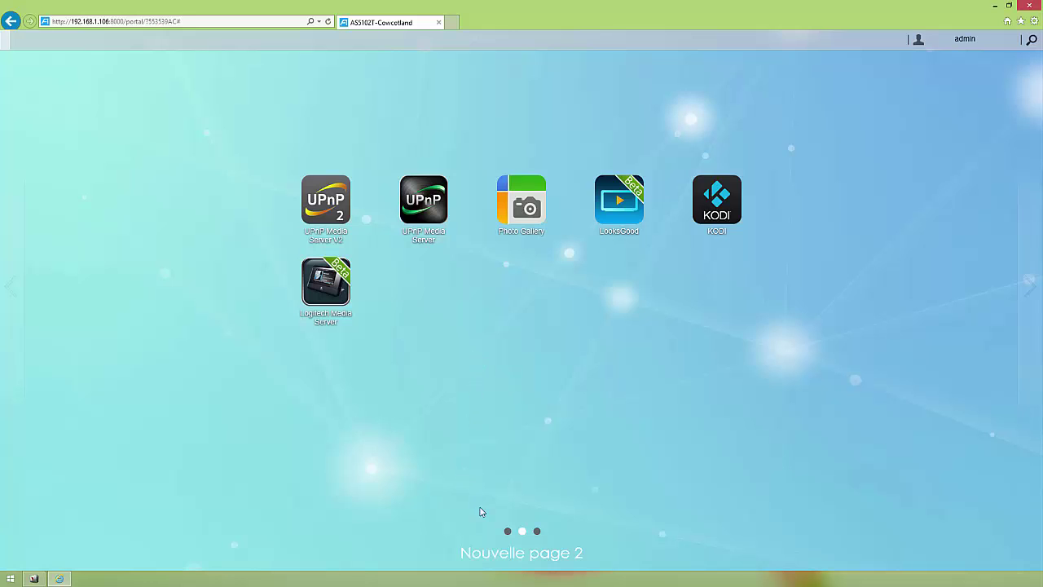
# - Page through the desktop from the first page to the third page, cam', showing Surveillance Center and Paramètres
pyautogui.click(506, 532)
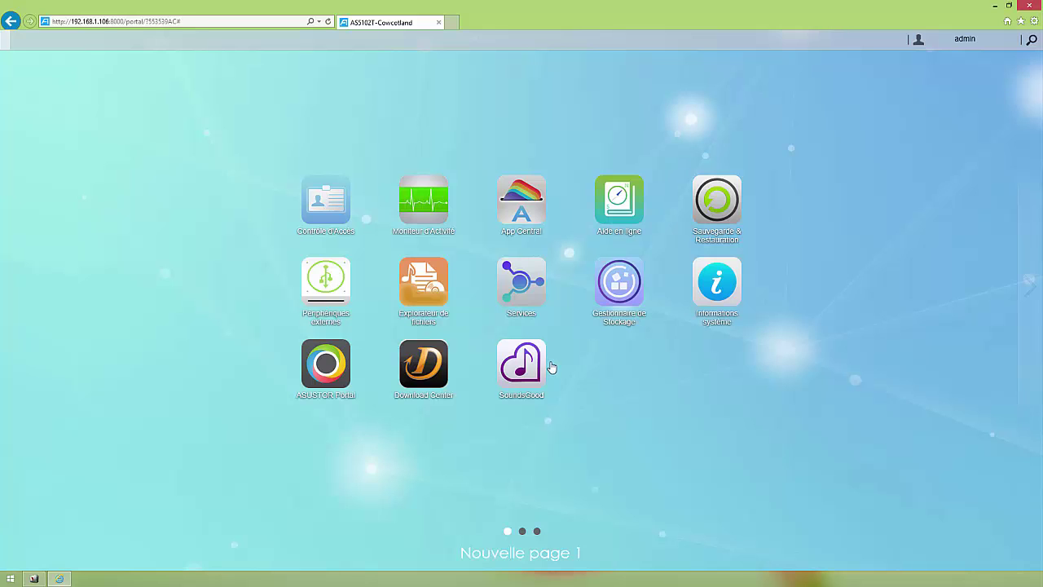
pyautogui.click(524, 532)
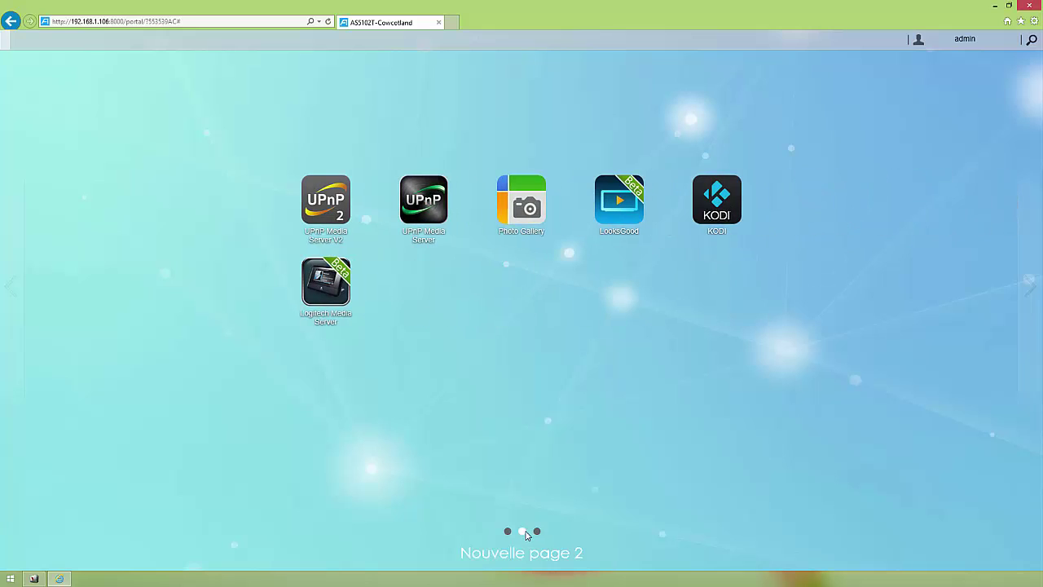
pyautogui.click(537, 531)
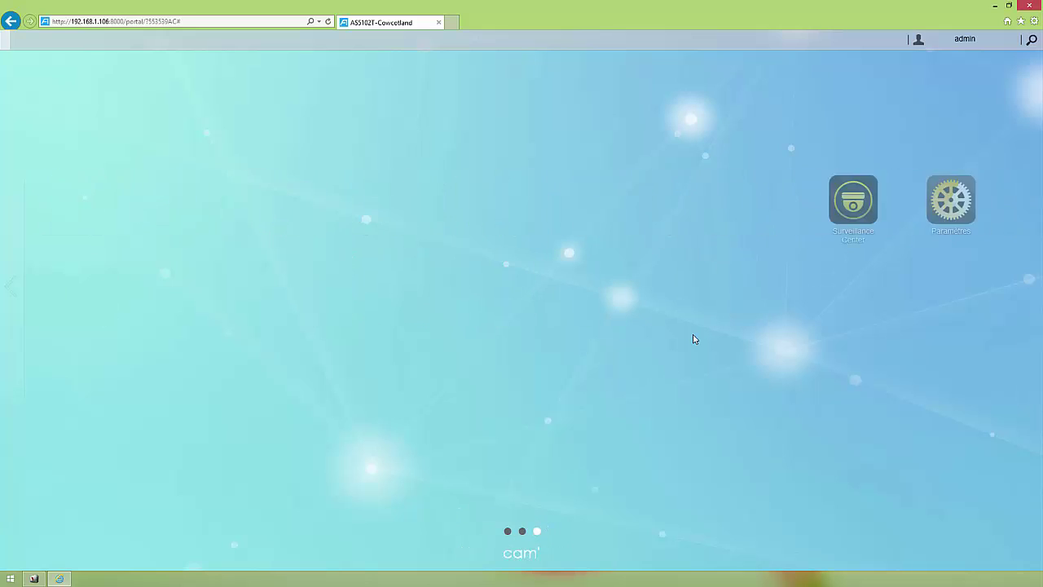